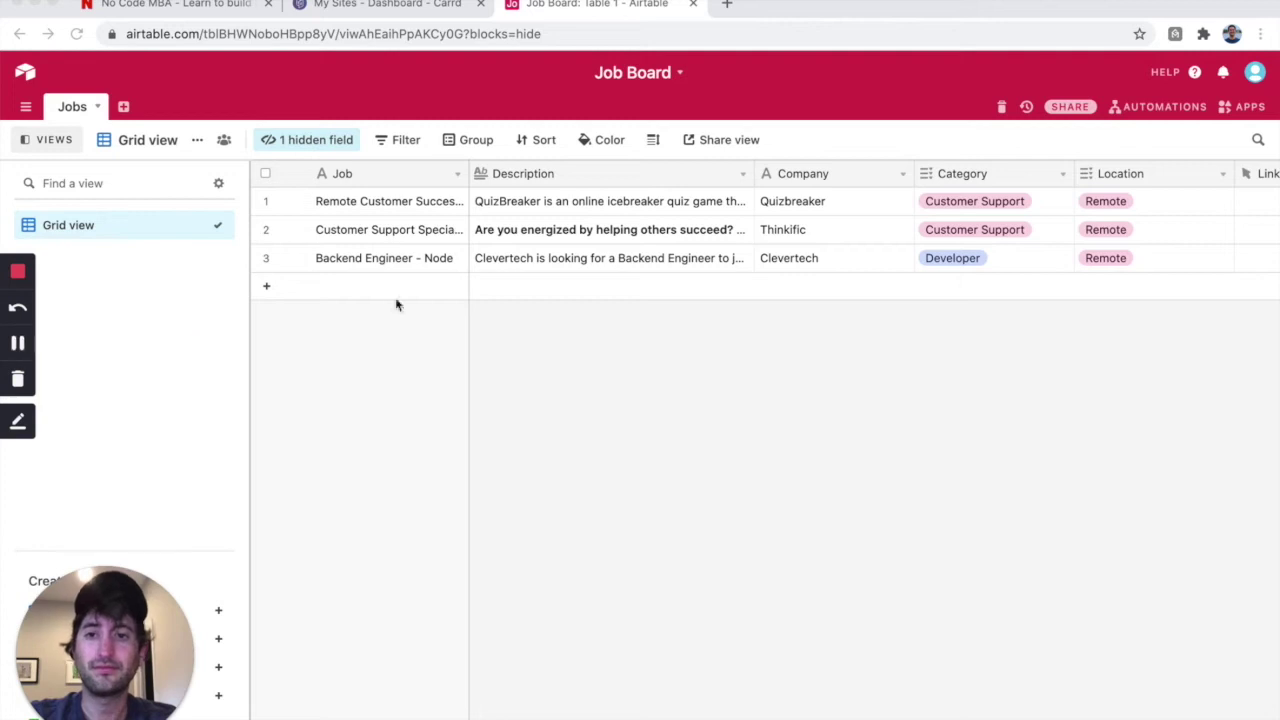
From the Carrd sites dashboard, start a new site to reach the template gallery
{"action": "left_click", "coordinate": [384, 16]}
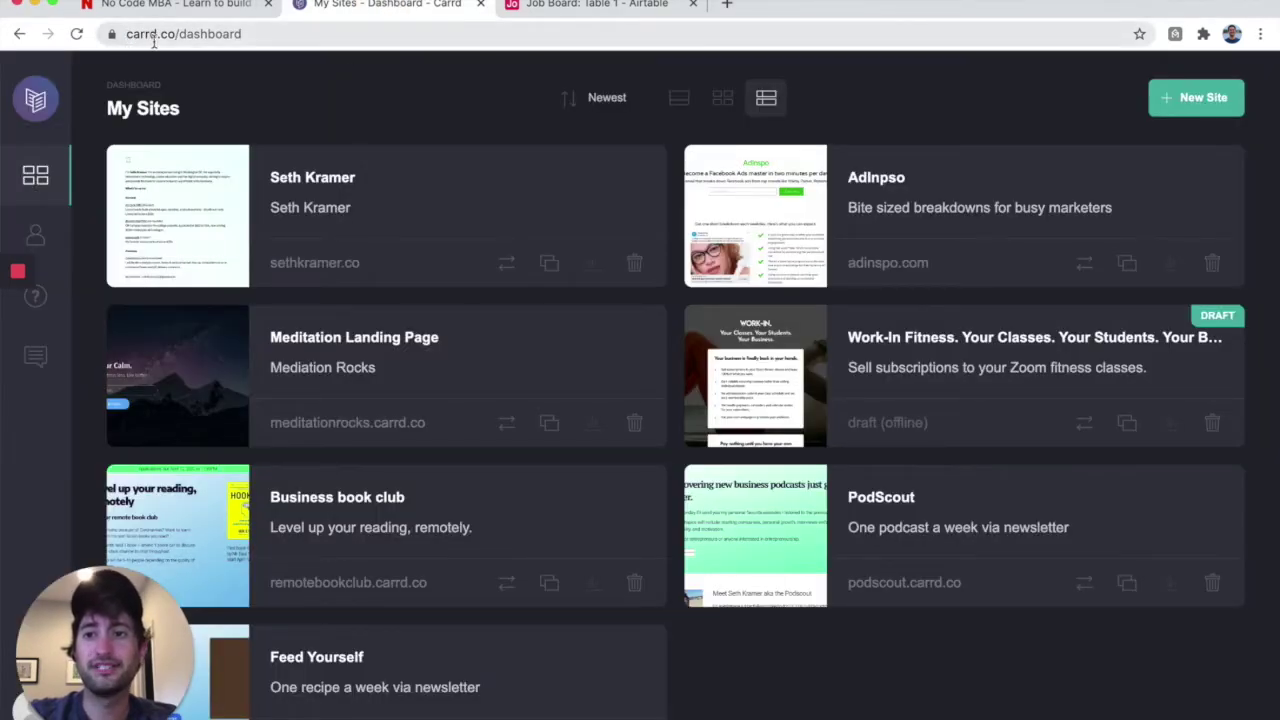
{"action": "scroll", "coordinate": [494, 251], "scroll_direction": "down", "scroll_amount": 2}
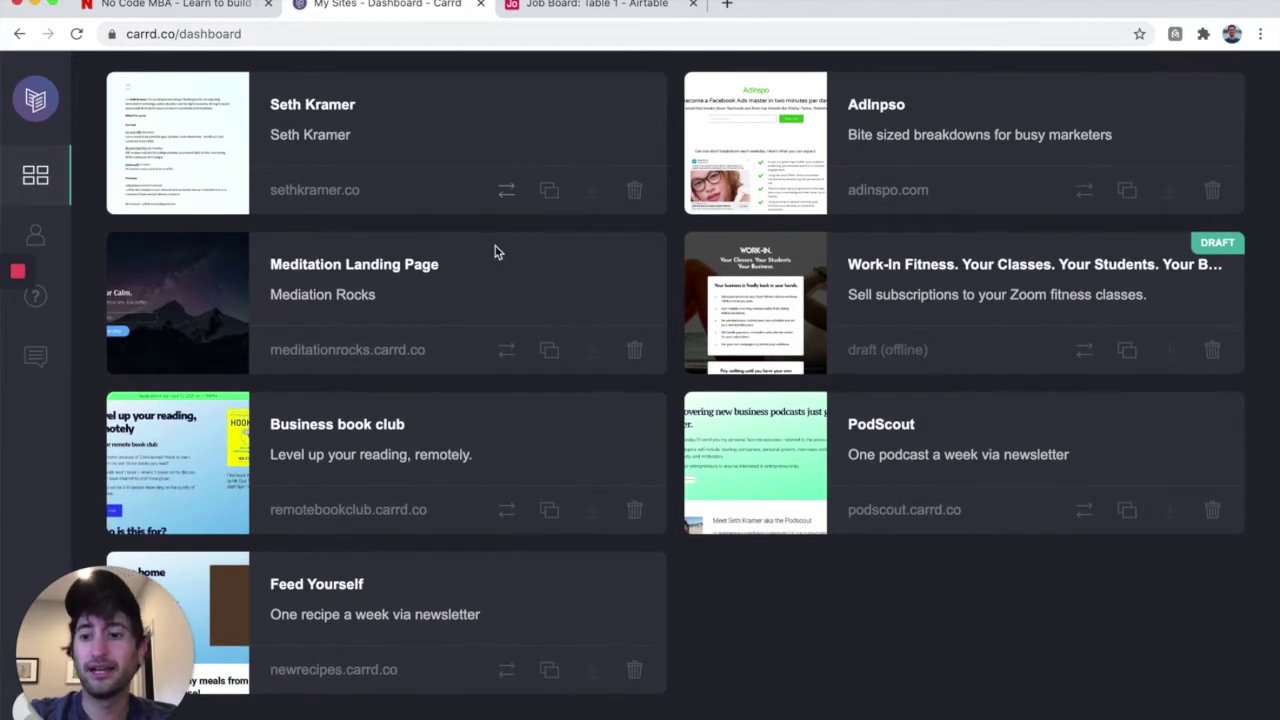
{"action": "scroll", "coordinate": [518, 447], "scroll_direction": "up", "scroll_amount": 2}
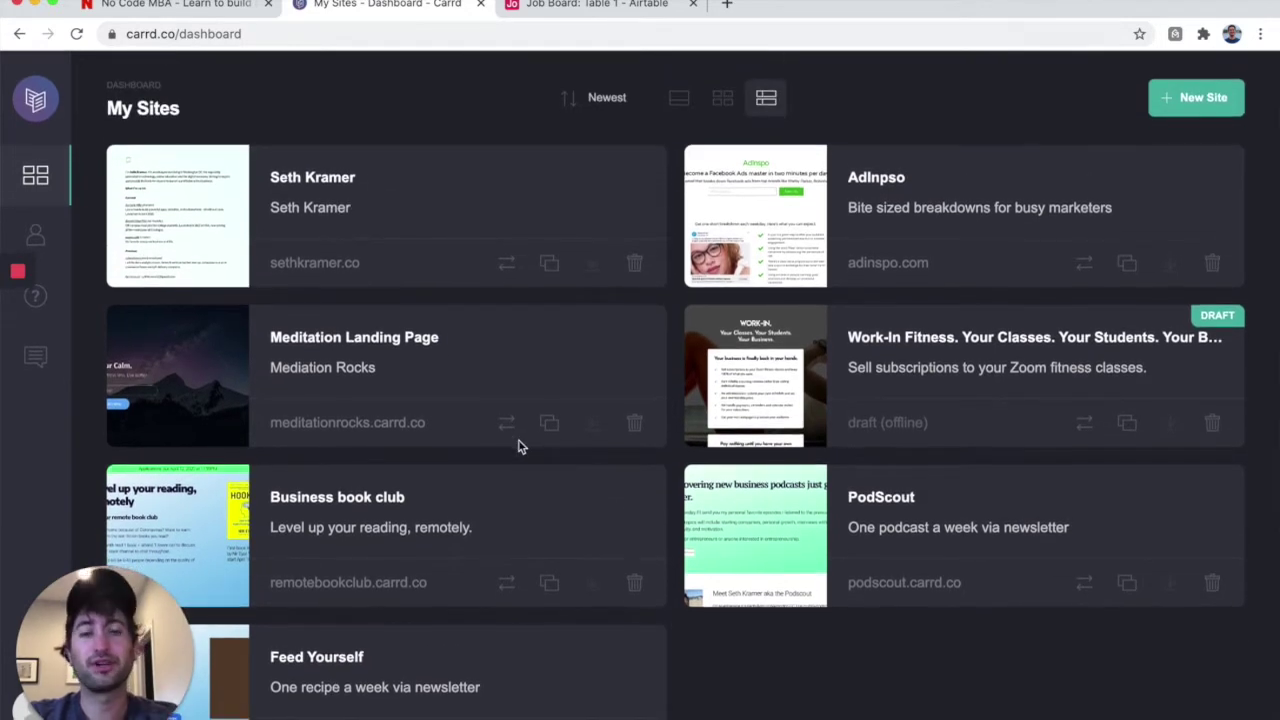
{"action": "left_click", "coordinate": [560, 5]}
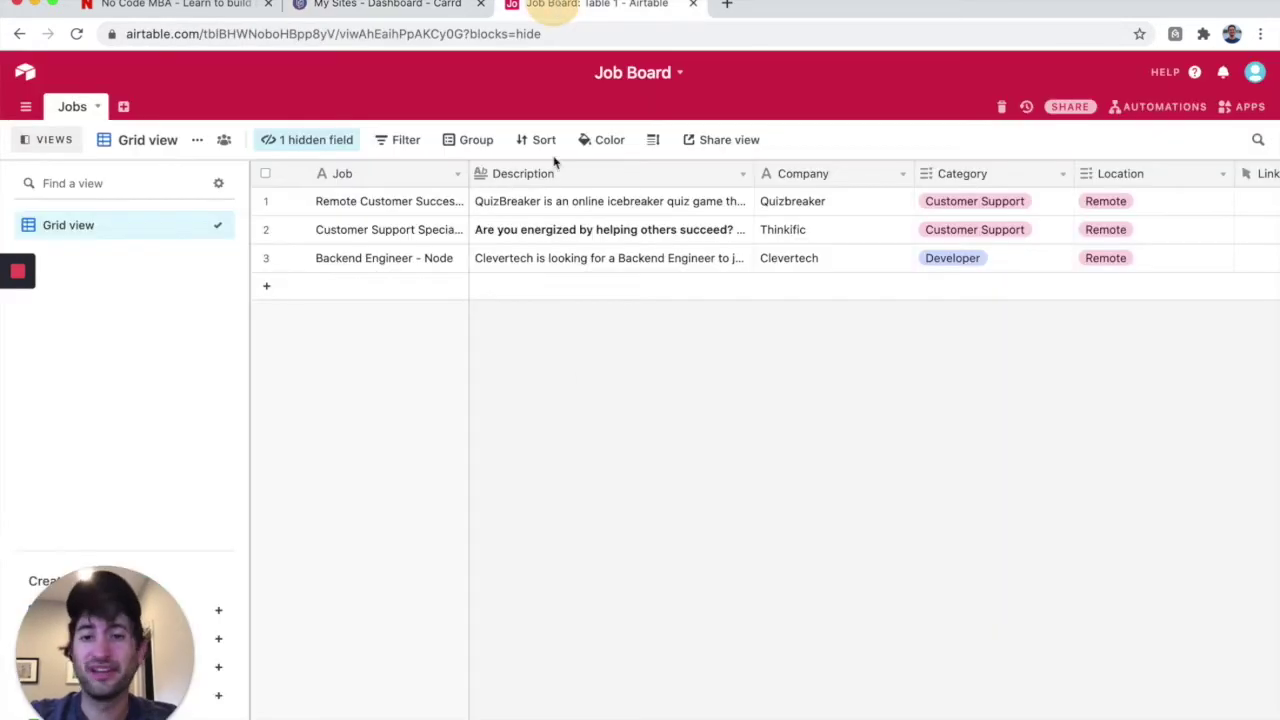
{"action": "left_click", "coordinate": [390, 8]}
{"action": "left_click", "coordinate": [1194, 98]}
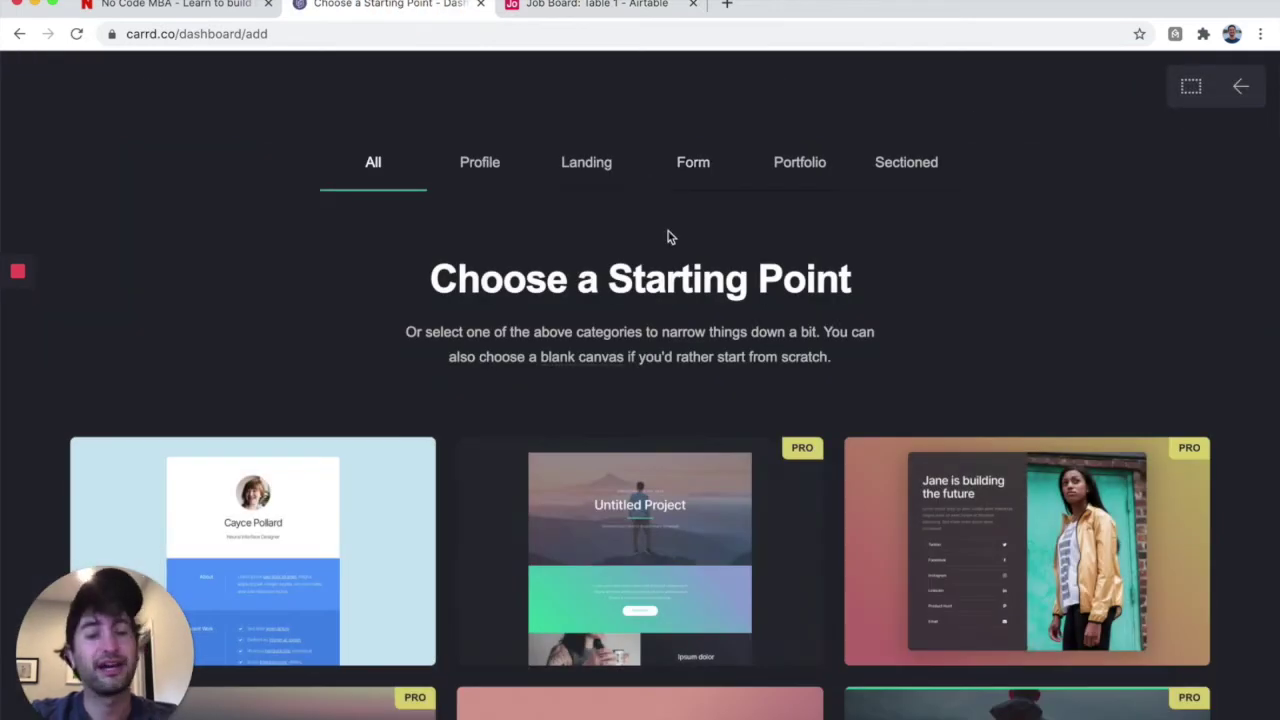
Start the new site from a blank canvas instead of a template
{"action": "scroll", "coordinate": [668, 237], "scroll_direction": "down", "scroll_amount": 2}
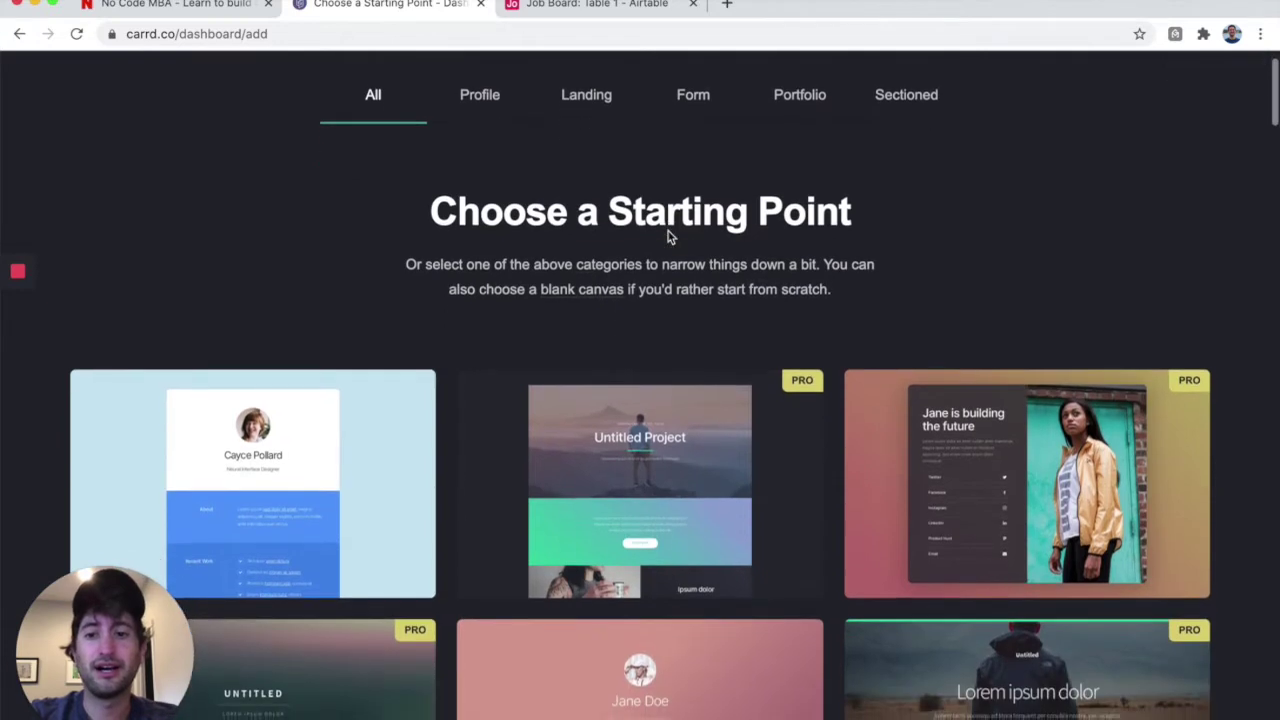
{"action": "scroll", "coordinate": [668, 237], "scroll_direction": "up", "scroll_amount": 2}
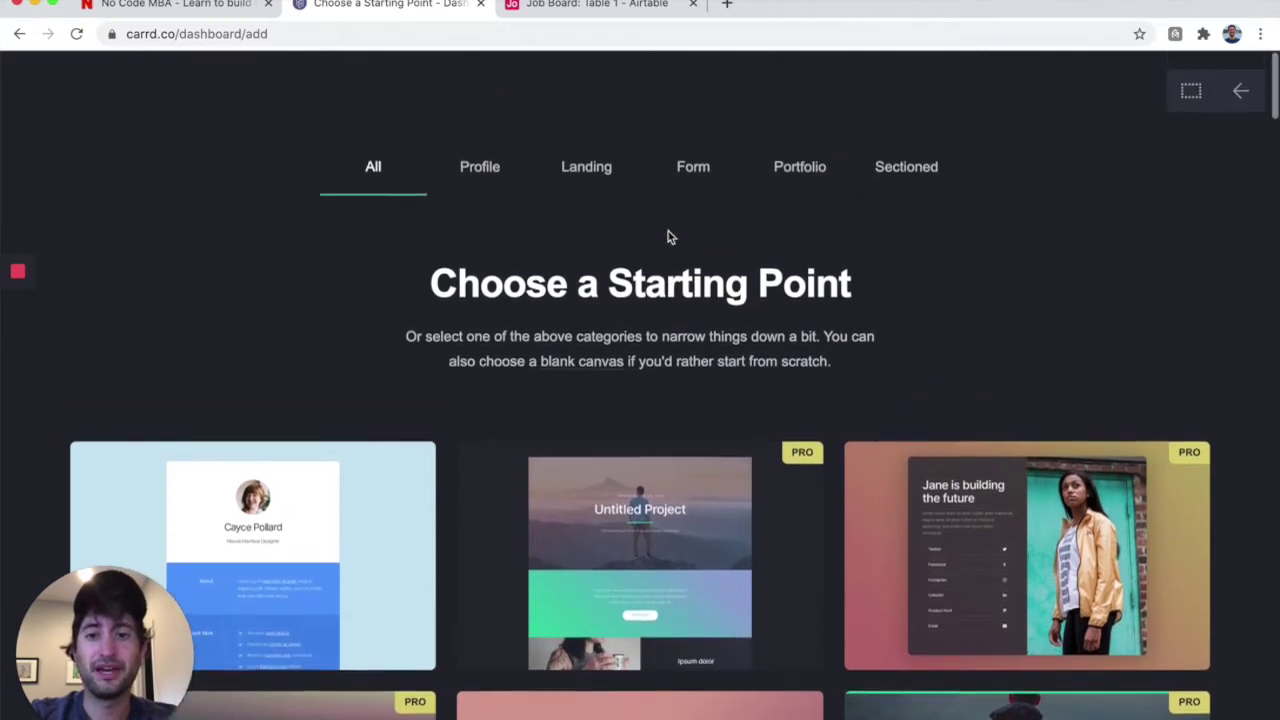
{"action": "left_click", "coordinate": [580, 366]}
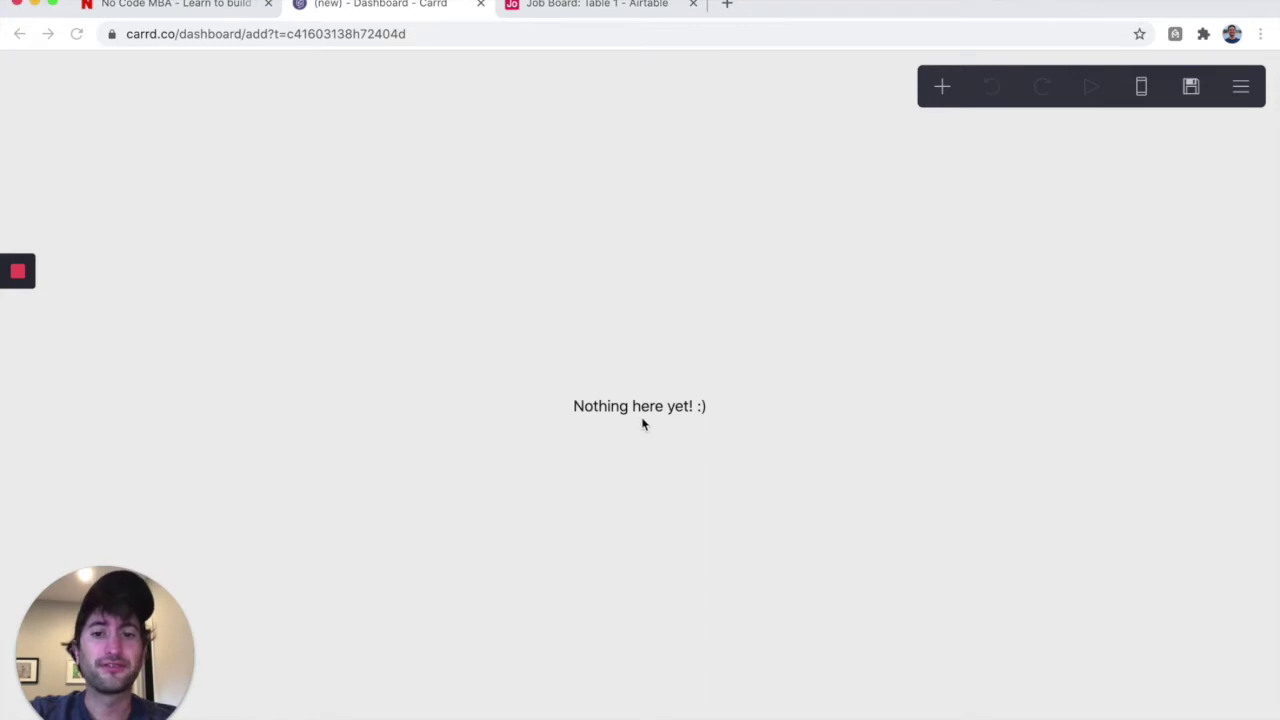
Replace the placeholder text with 'Find your next job with JobHunter'
{"action": "left_click", "coordinate": [608, 417]}
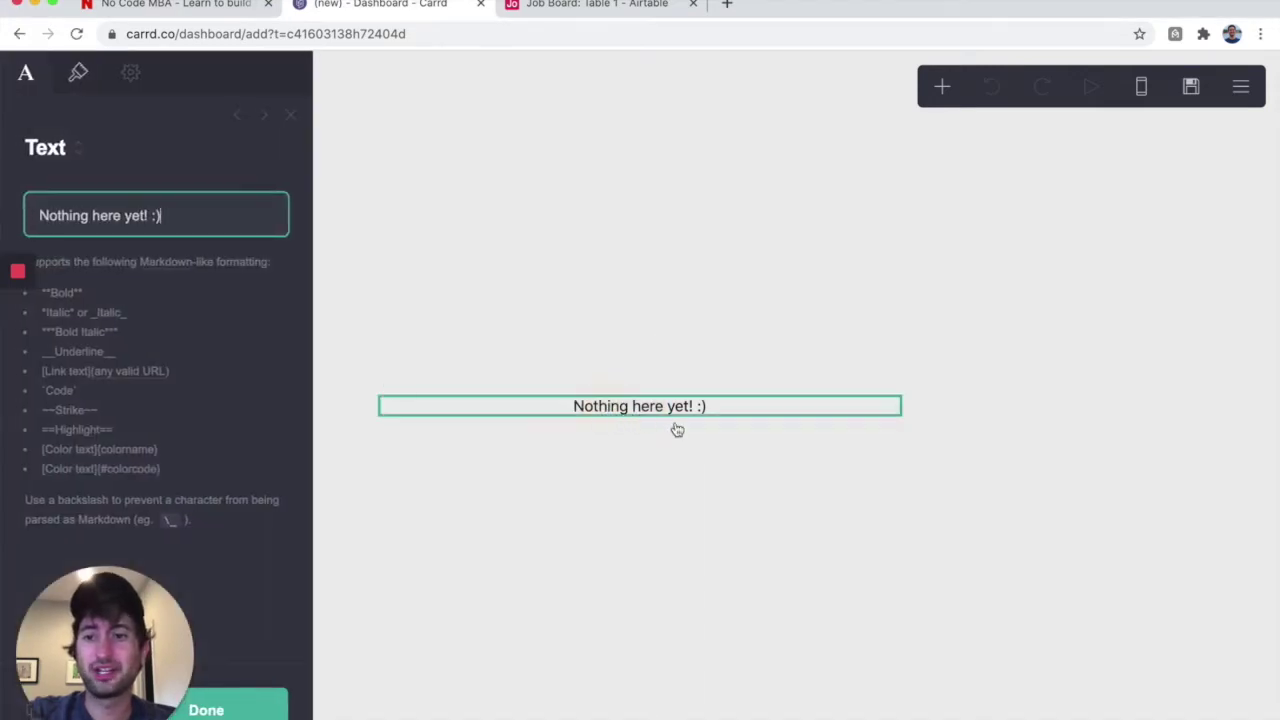
{"action": "triple_click", "coordinate": [158, 216]}
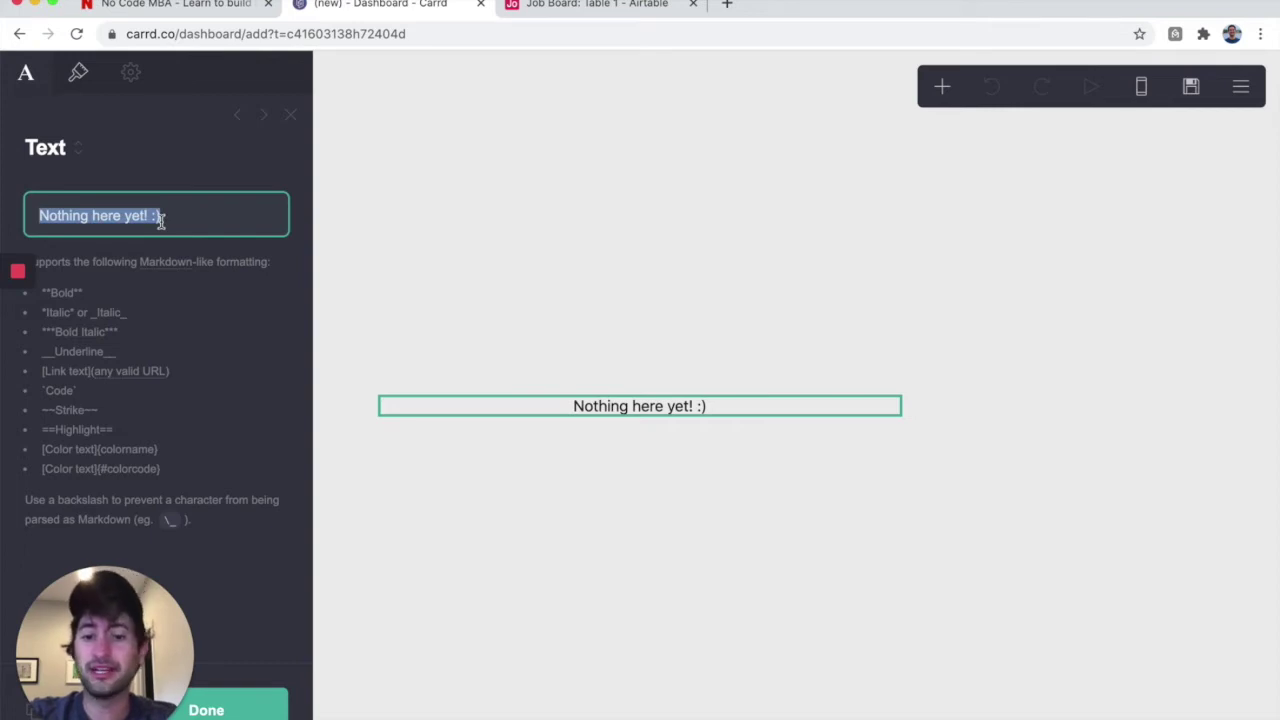
{"action": "type", "text": "Find your nex"}
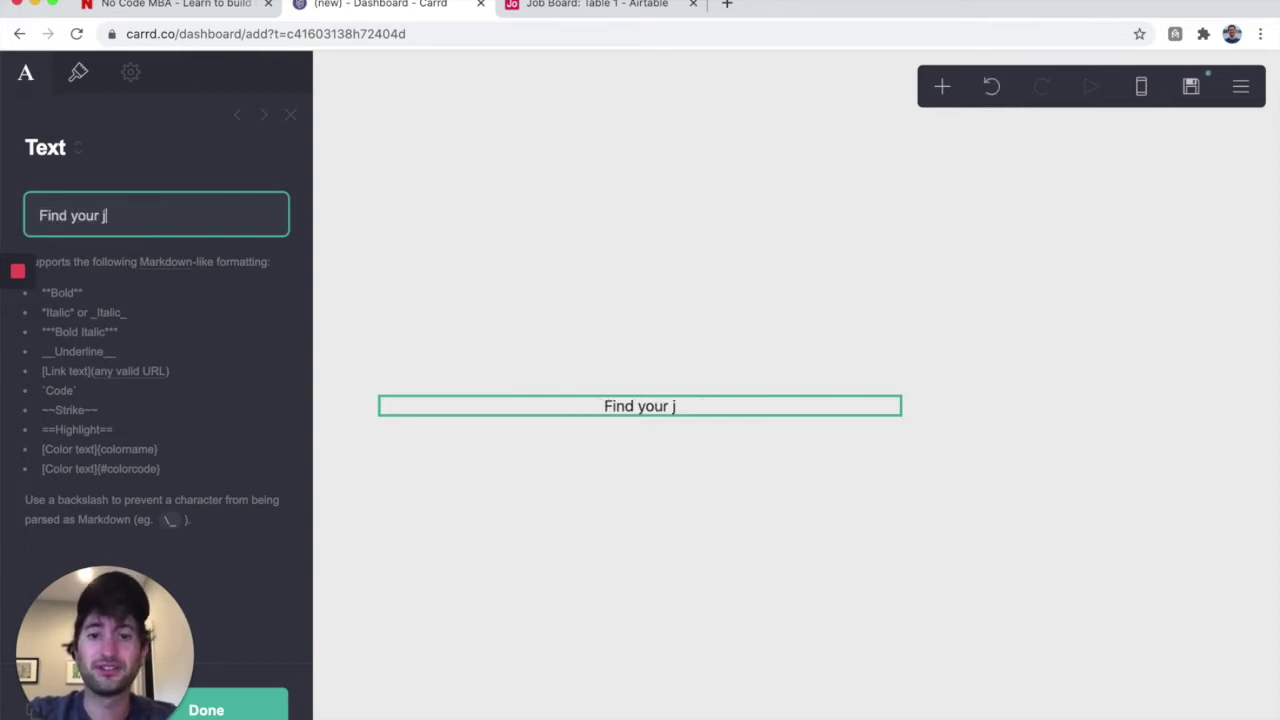
{"action": "type", "text": "t job with"}
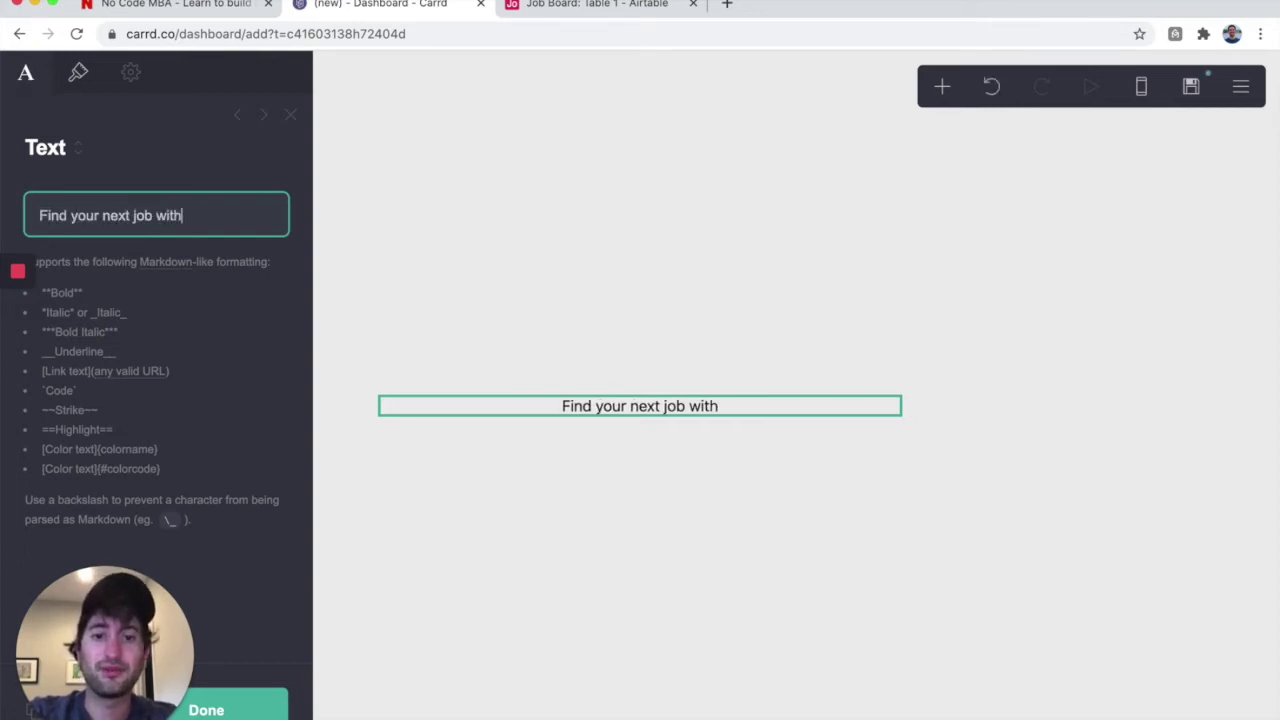
{"action": "type", "text": " JobHunter"}
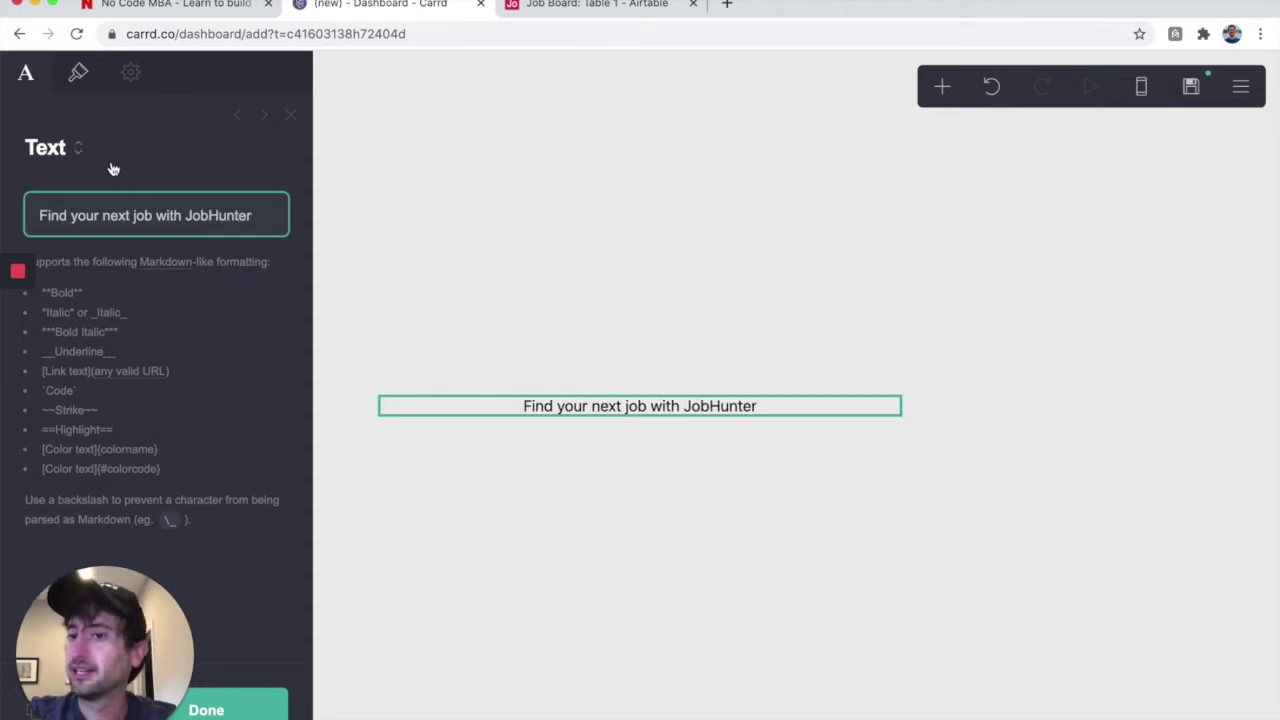
{"action": "left_click", "coordinate": [78, 72]}
Enlarge the headline to size 2.125 and make it Semi Bold
{"action": "scroll", "coordinate": [87, 243], "scroll_direction": "down", "scroll_amount": 1}
{"action": "scroll", "coordinate": [87, 239], "scroll_direction": "down", "scroll_amount": 1}
{"action": "left_click", "coordinate": [94, 252]}
{"action": "left_click", "coordinate": [120, 223]}
{"action": "scroll", "coordinate": [110, 225], "scroll_direction": "down", "scroll_amount": 2}
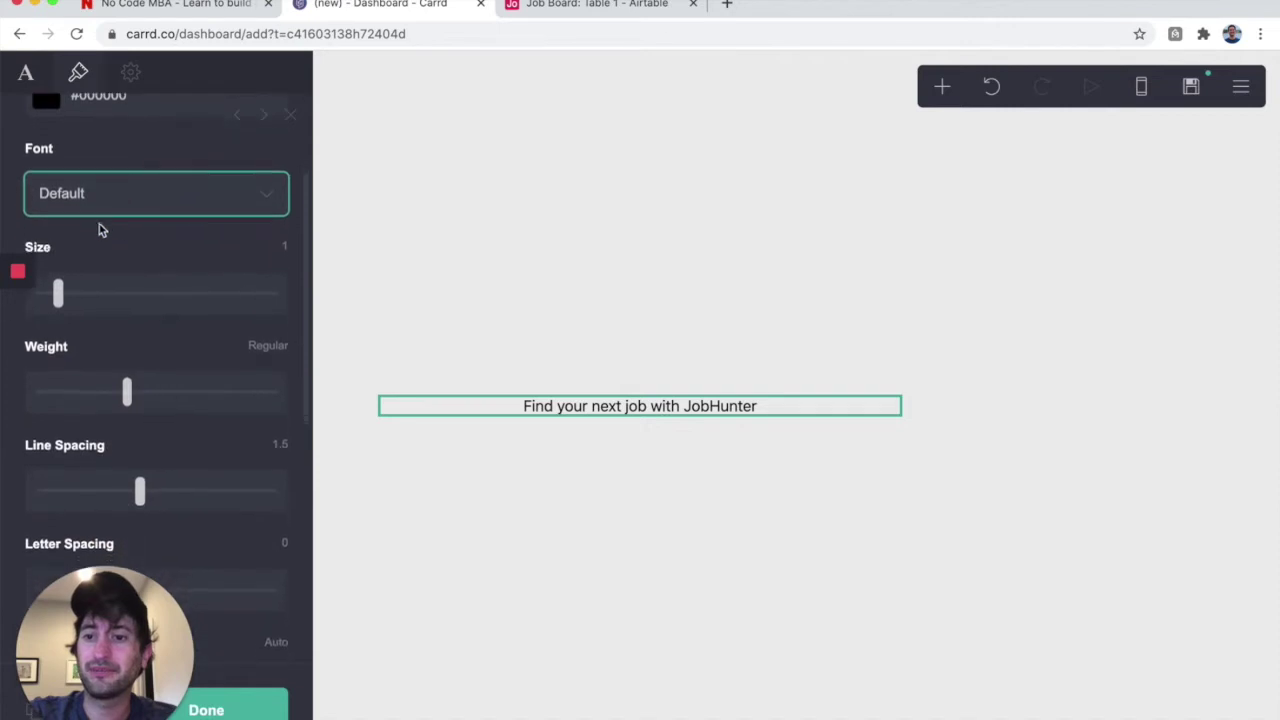
{"action": "left_click_drag", "start_coordinate": [57, 292], "coordinate": [98, 292]}
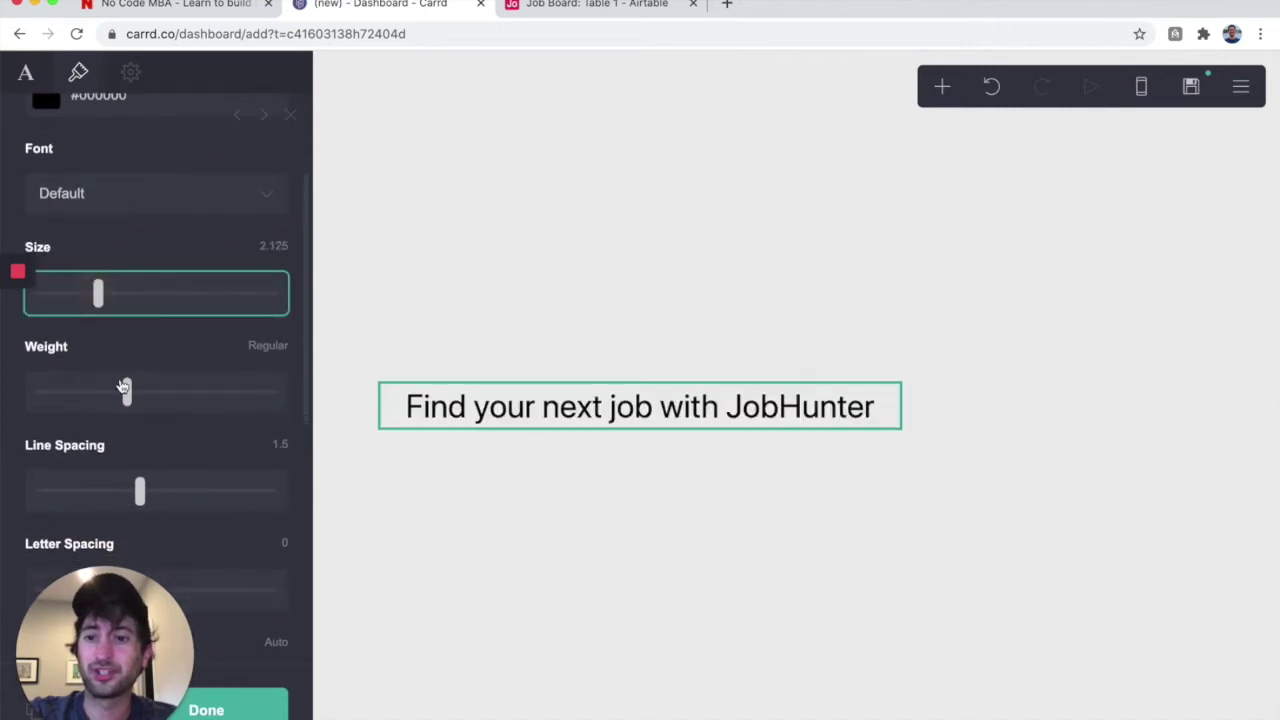
{"action": "left_click_drag", "start_coordinate": [122, 387], "coordinate": [178, 387]}
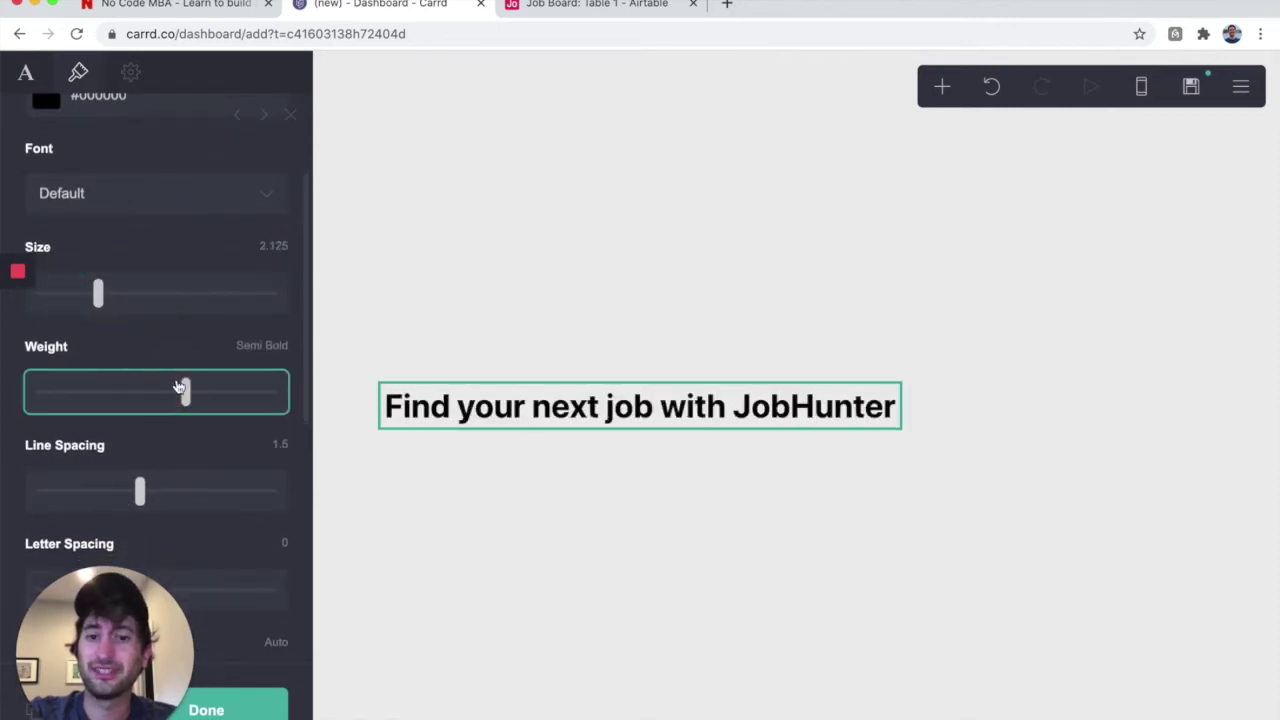
Set the headline font to Cabin and close the text styling panel
{"action": "scroll", "coordinate": [155, 350], "scroll_direction": "up", "scroll_amount": 3}
{"action": "left_click", "coordinate": [133, 363]}
{"action": "scroll", "coordinate": [125, 477], "scroll_direction": "down", "scroll_amount": 10}
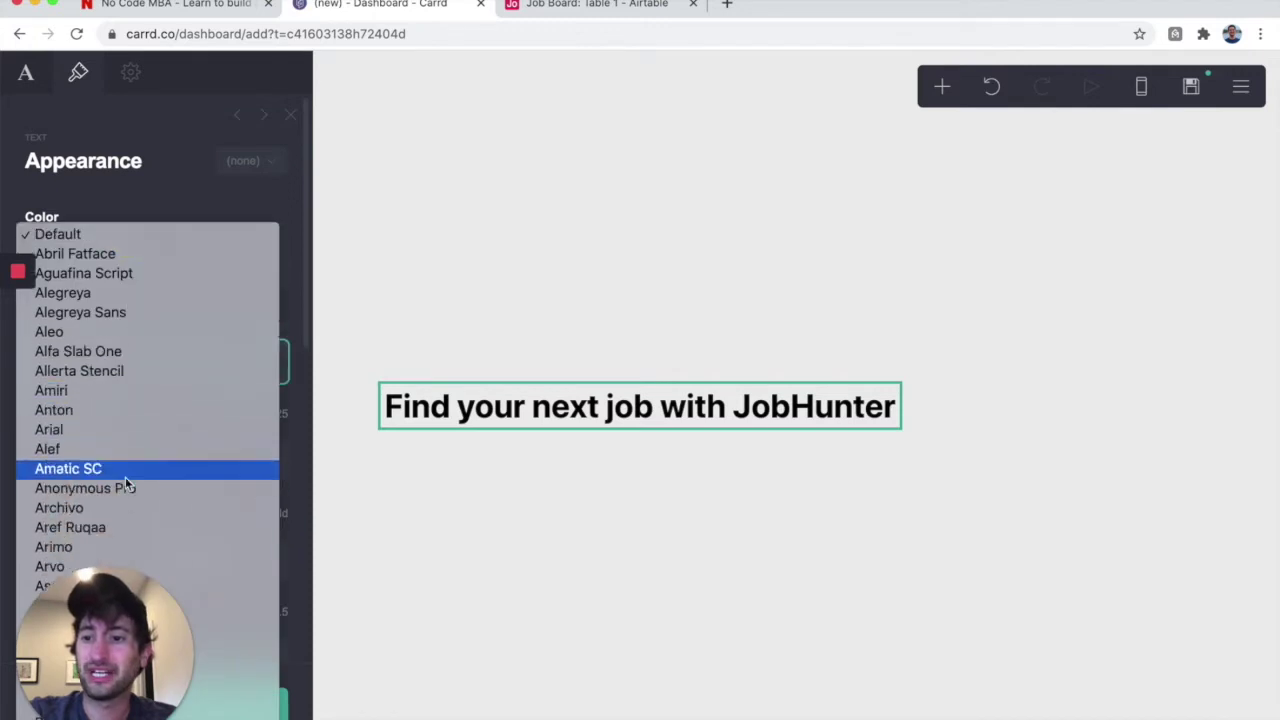
{"action": "scroll", "coordinate": [118, 440], "scroll_direction": "down", "scroll_amount": 3}
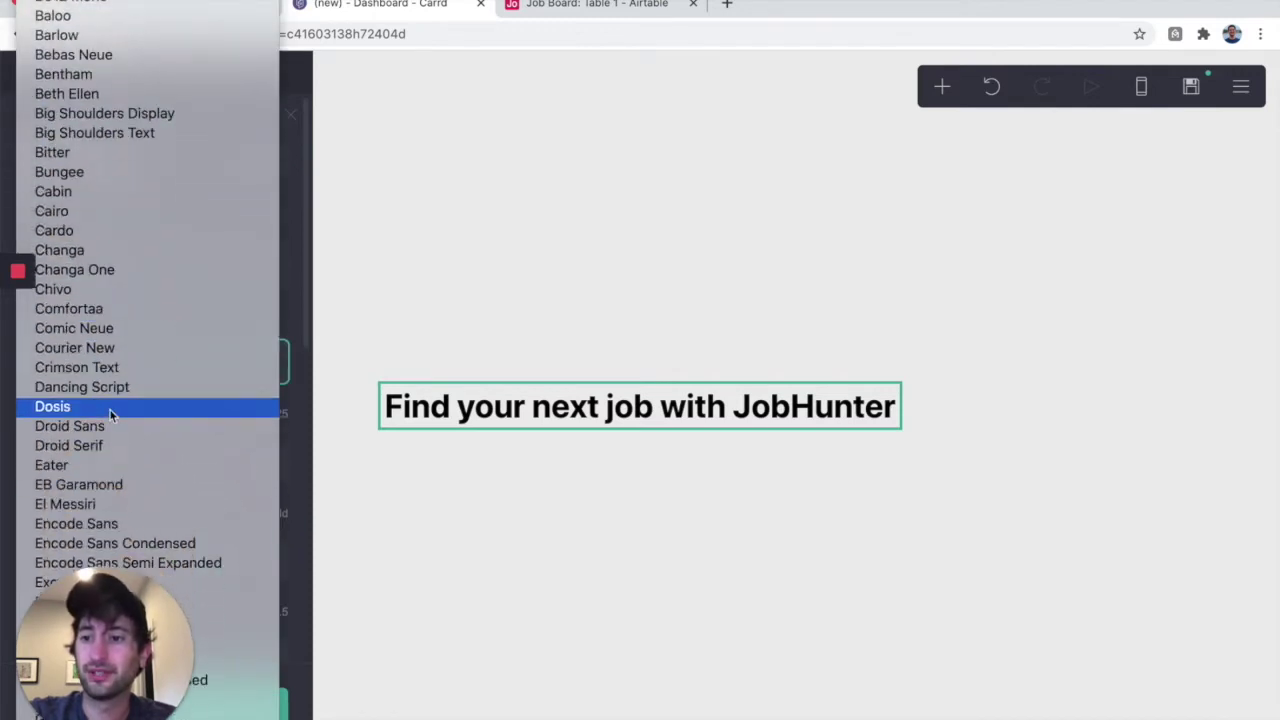
{"action": "scroll", "coordinate": [93, 192], "scroll_direction": "down", "scroll_amount": 1}
{"action": "left_click", "coordinate": [93, 163]}
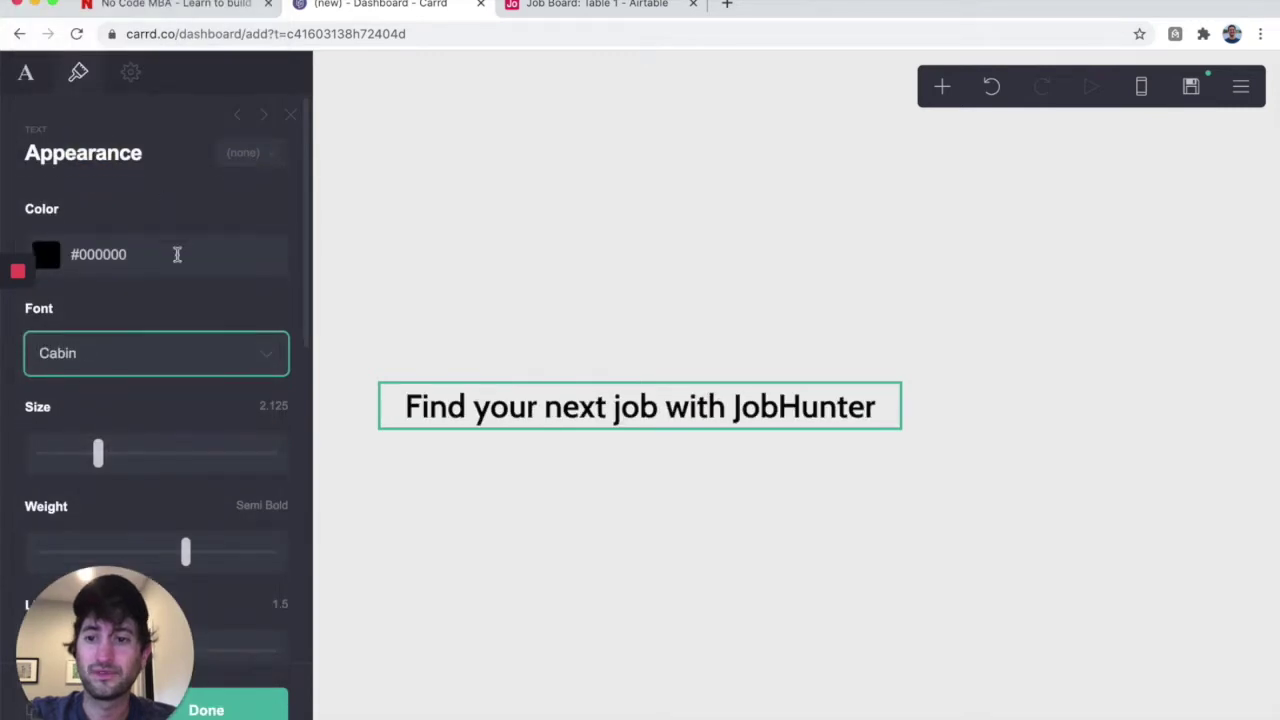
{"action": "scroll", "coordinate": [178, 261], "scroll_direction": "down", "scroll_amount": 5}
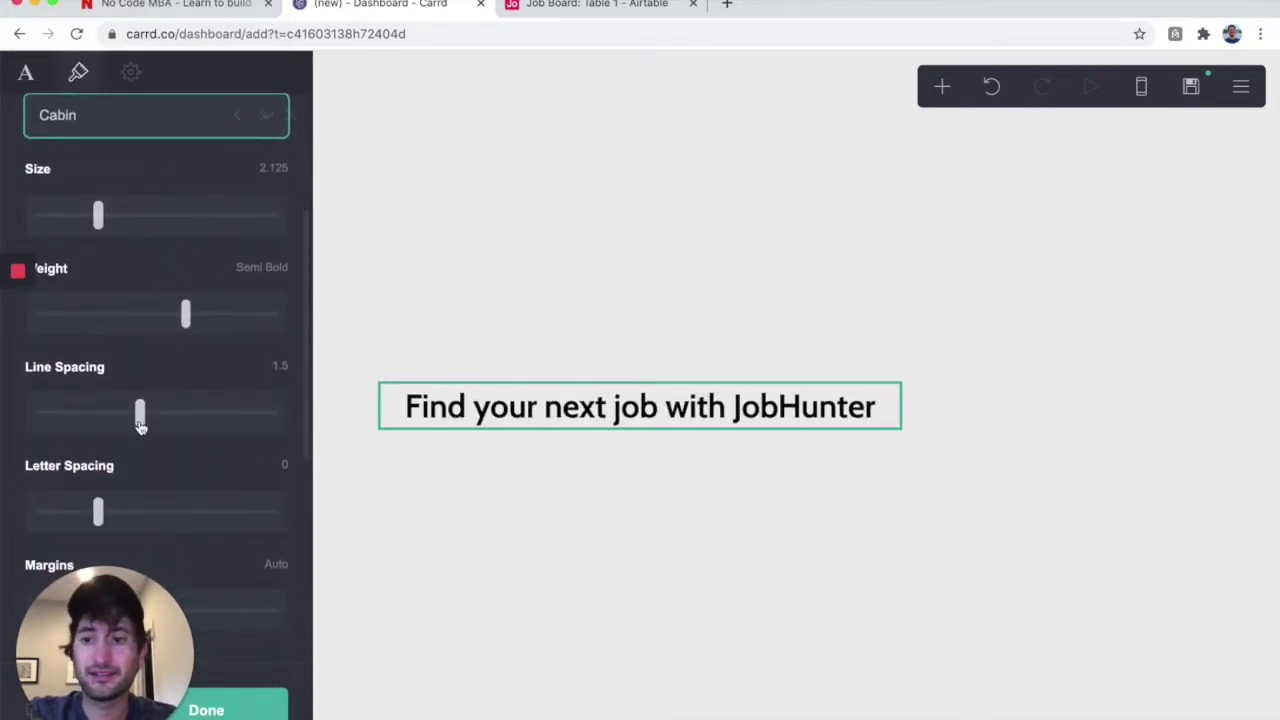
{"action": "scroll", "coordinate": [140, 425], "scroll_direction": "down", "scroll_amount": 2}
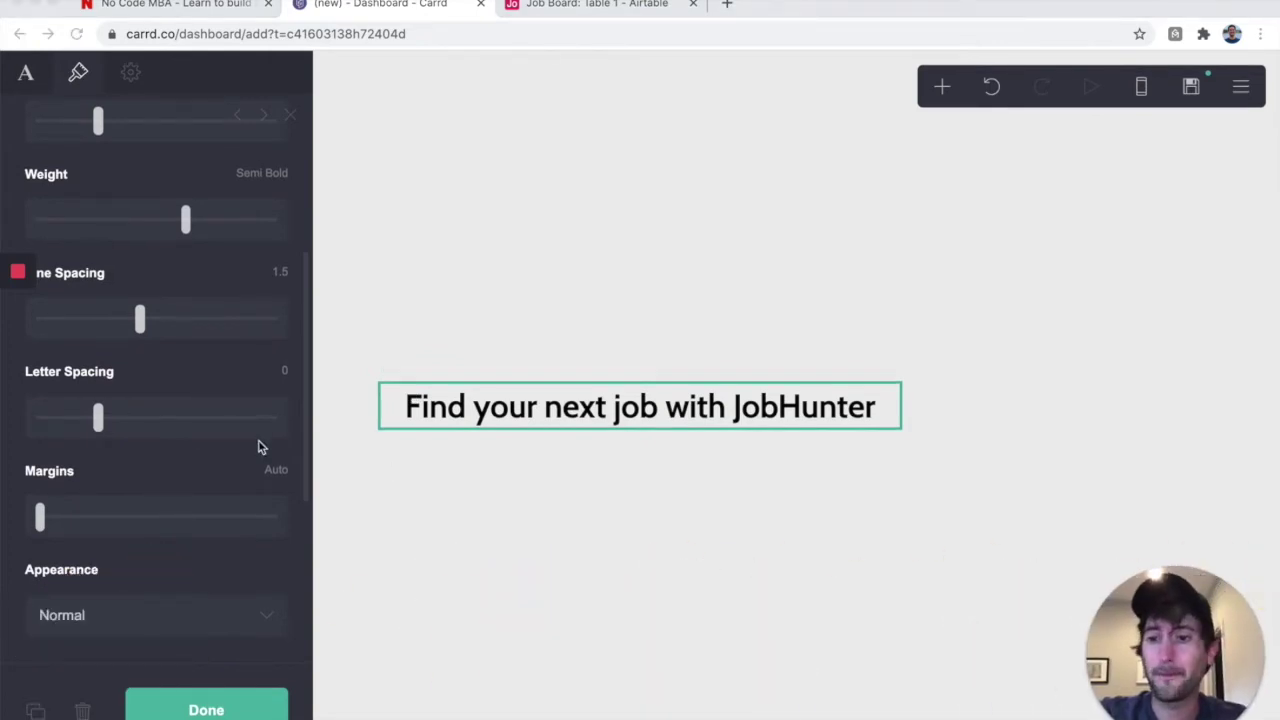
{"action": "scroll", "coordinate": [226, 516], "scroll_direction": "down", "scroll_amount": 7}
{"action": "scroll", "coordinate": [214, 450], "scroll_direction": "up", "scroll_amount": 14}
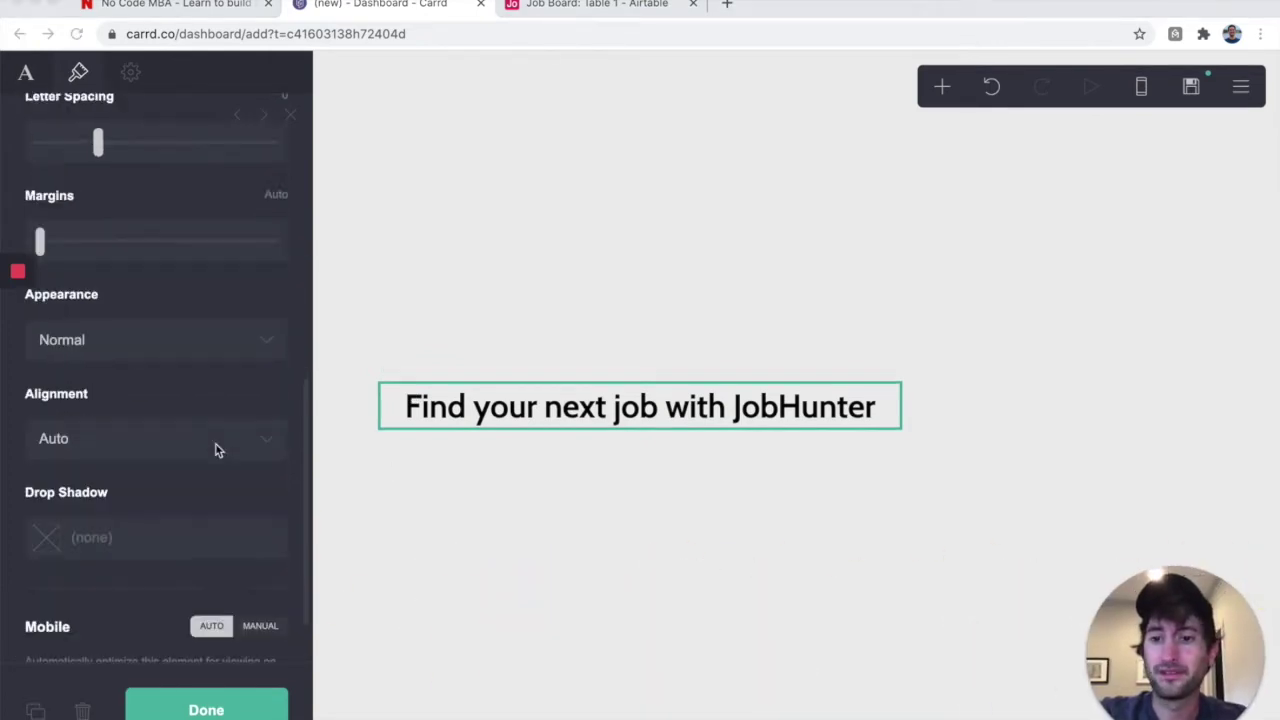
{"action": "left_click", "coordinate": [205, 710]}
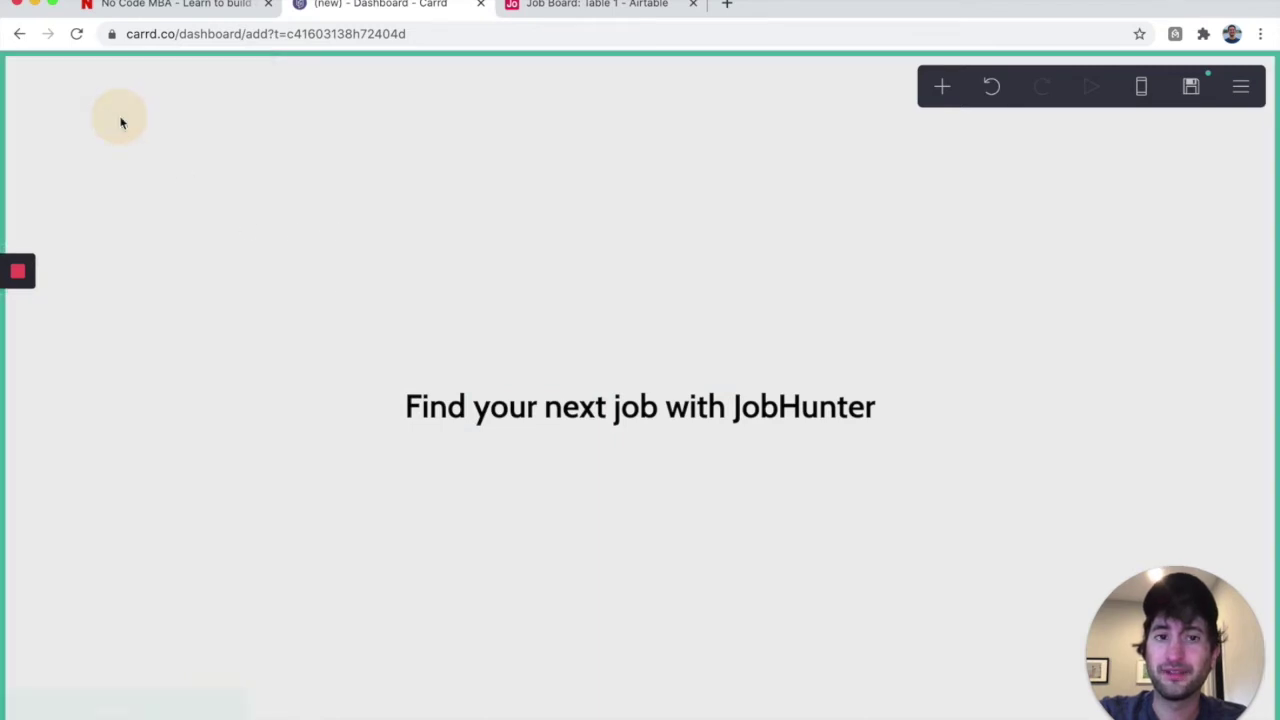
Switch the page background style to Gradient
{"action": "left_click", "coordinate": [120, 117]}
{"action": "left_click", "coordinate": [474, 149]}
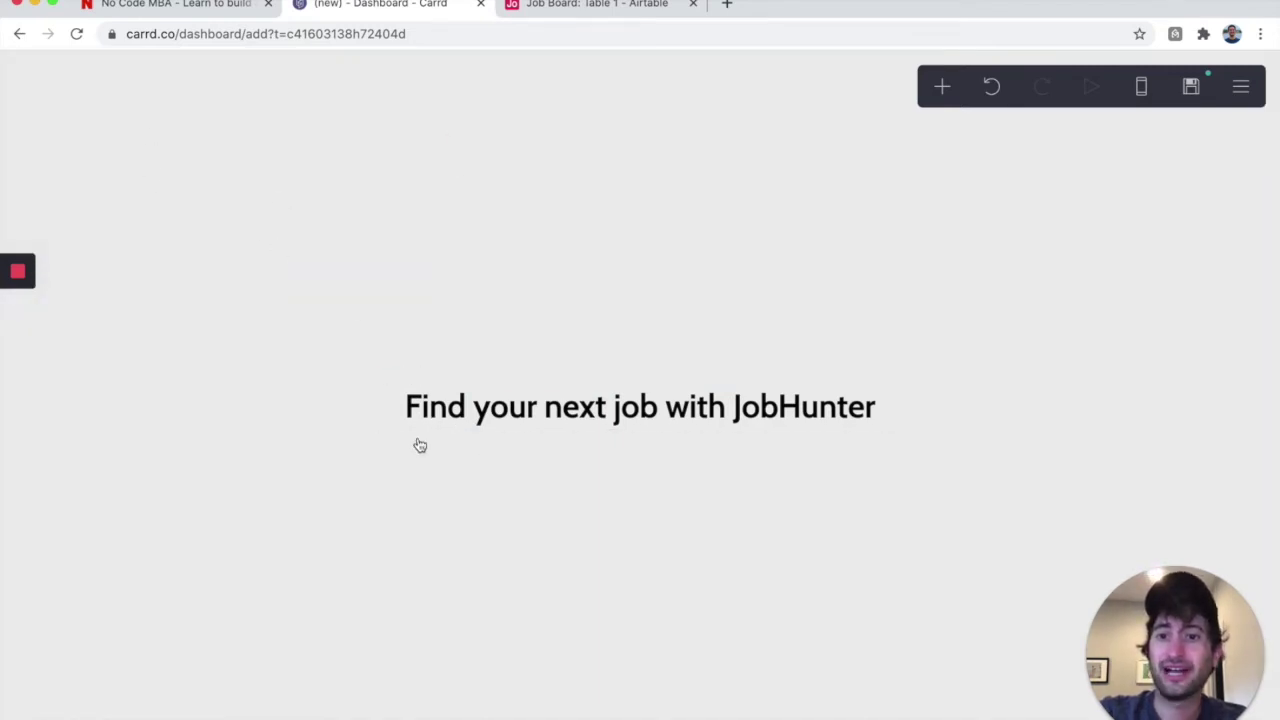
{"action": "left_click", "coordinate": [348, 373]}
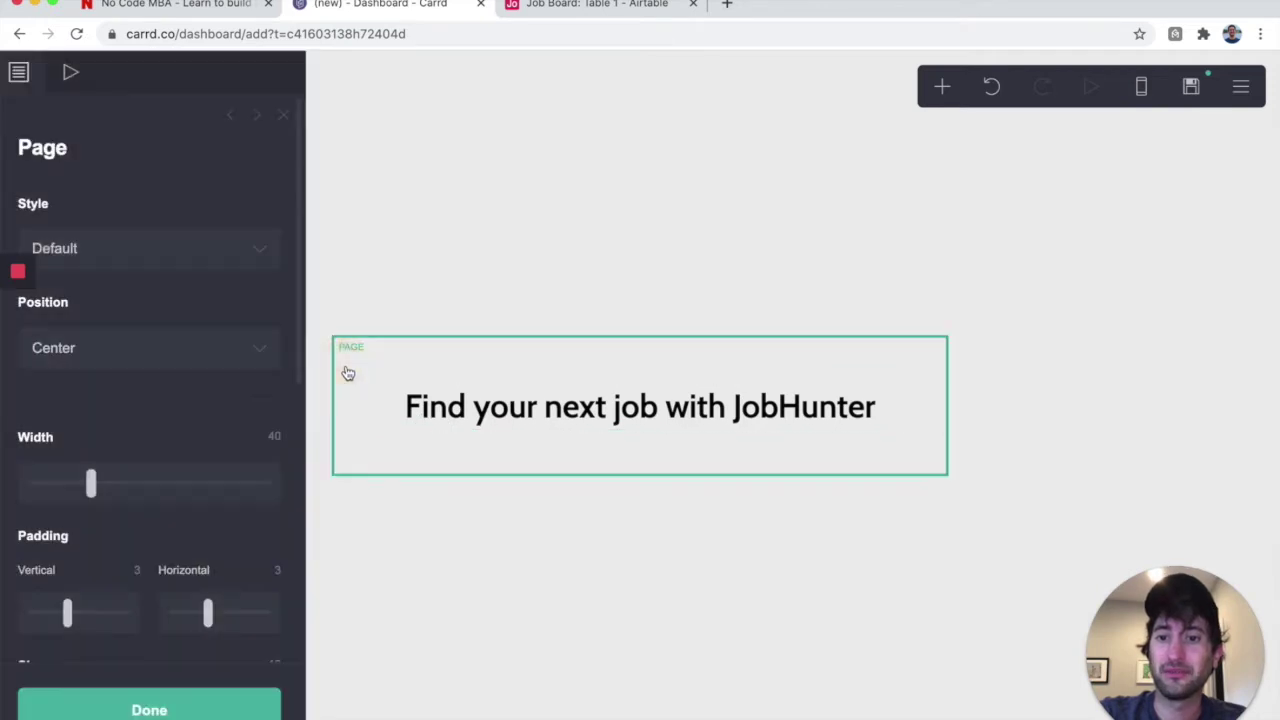
{"action": "left_click", "coordinate": [386, 209]}
{"action": "left_click", "coordinate": [386, 209]}
{"action": "left_click", "coordinate": [303, 183]}
{"action": "left_click", "coordinate": [170, 249]}
{"action": "left_click", "coordinate": [166, 268]}
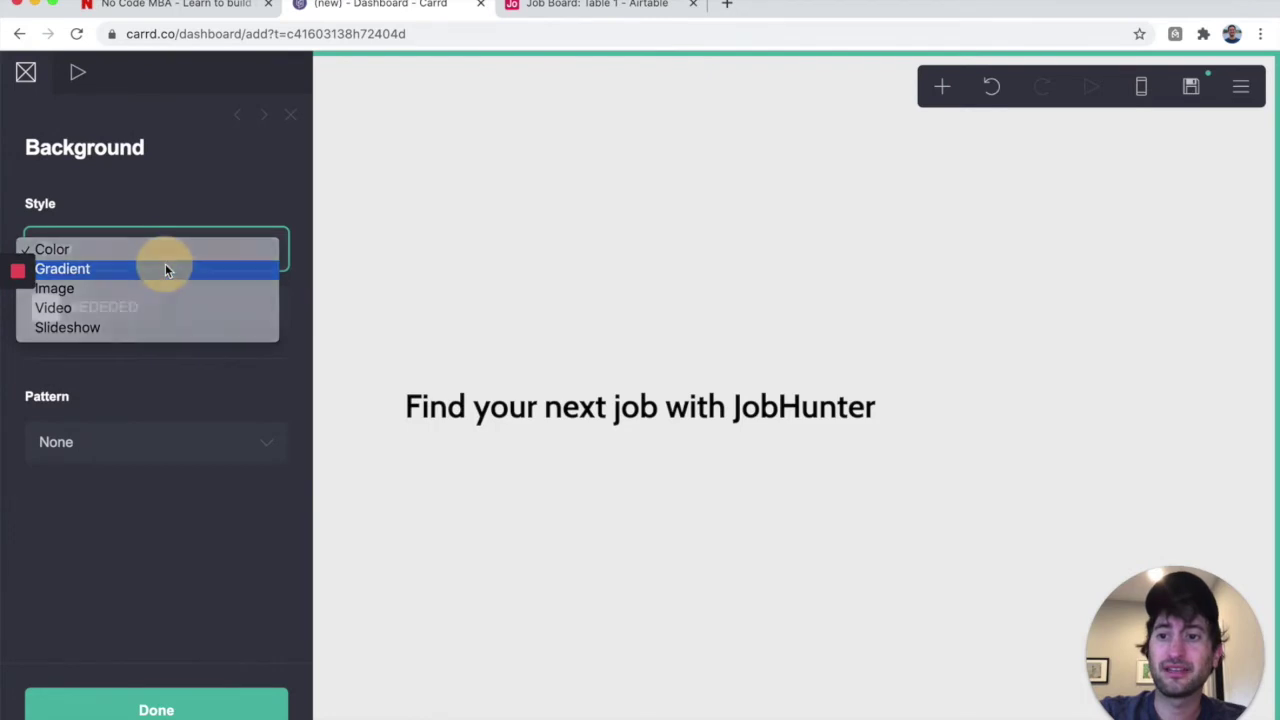
Set the gradient stops to pale pink #FFDEDE and lavender-blue #94ABFF
{"action": "left_click", "coordinate": [46, 340]}
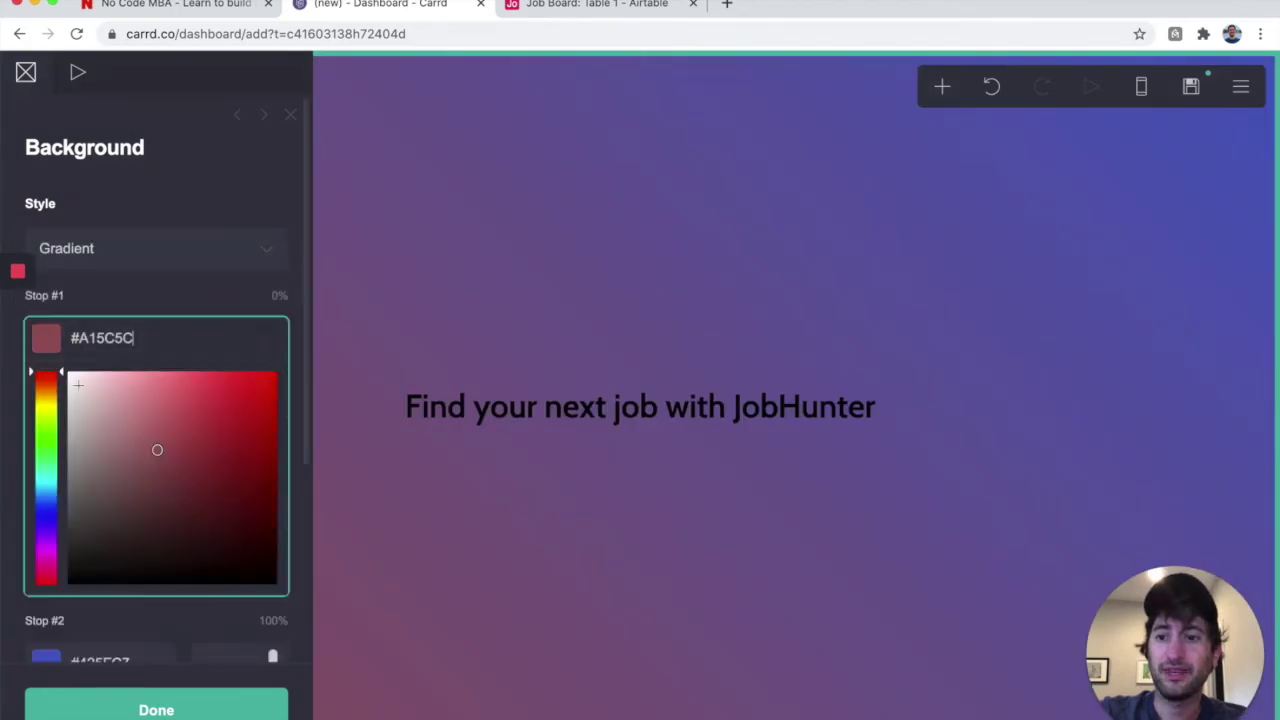
{"action": "type", "text": "#FFDEDE"}
{"action": "left_click", "coordinate": [95, 305]}
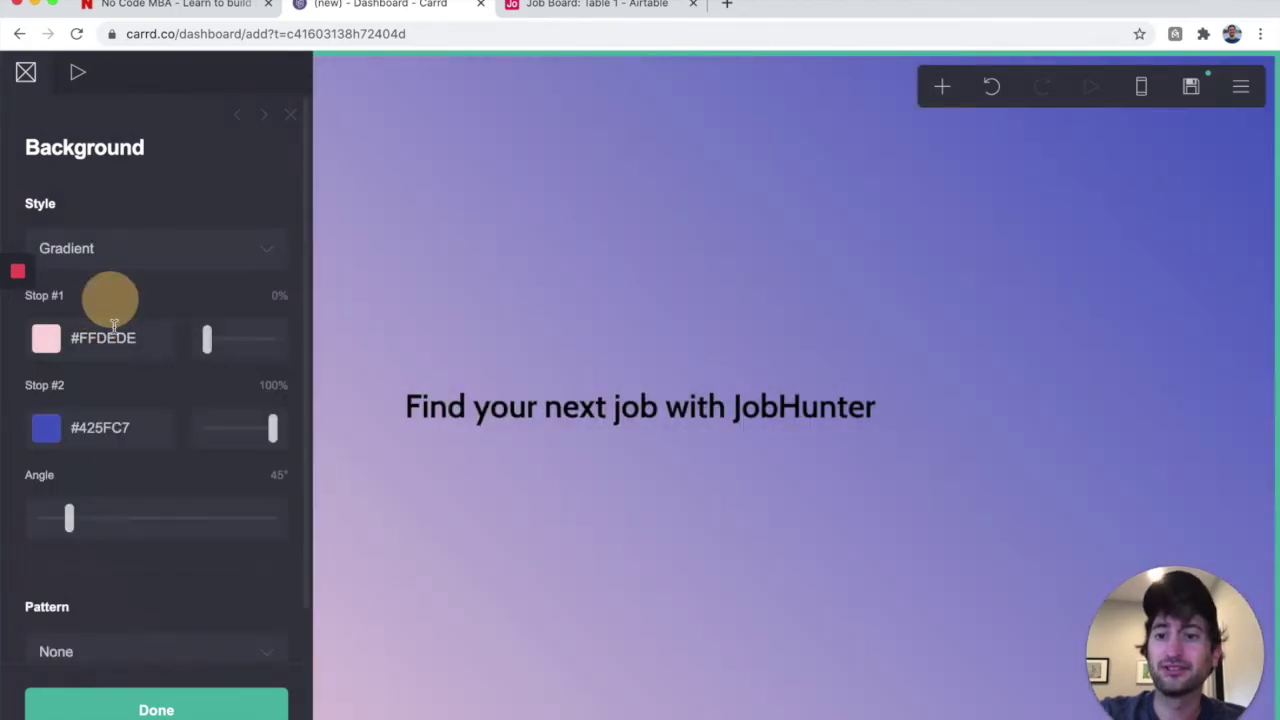
{"action": "left_click", "coordinate": [42, 425]}
{"action": "type", "text": "#FFFFFF"}
{"action": "mouse_move", "coordinate": [214, 468]}
{"action": "left_mouse_down"}
{"action": "mouse_move", "coordinate": [214, 434]}
{"action": "mouse_move", "coordinate": [154, 419]}
{"action": "mouse_move", "coordinate": [157, 391]}
{"action": "left_mouse_up"}
{"action": "left_click", "coordinate": [157, 391]}
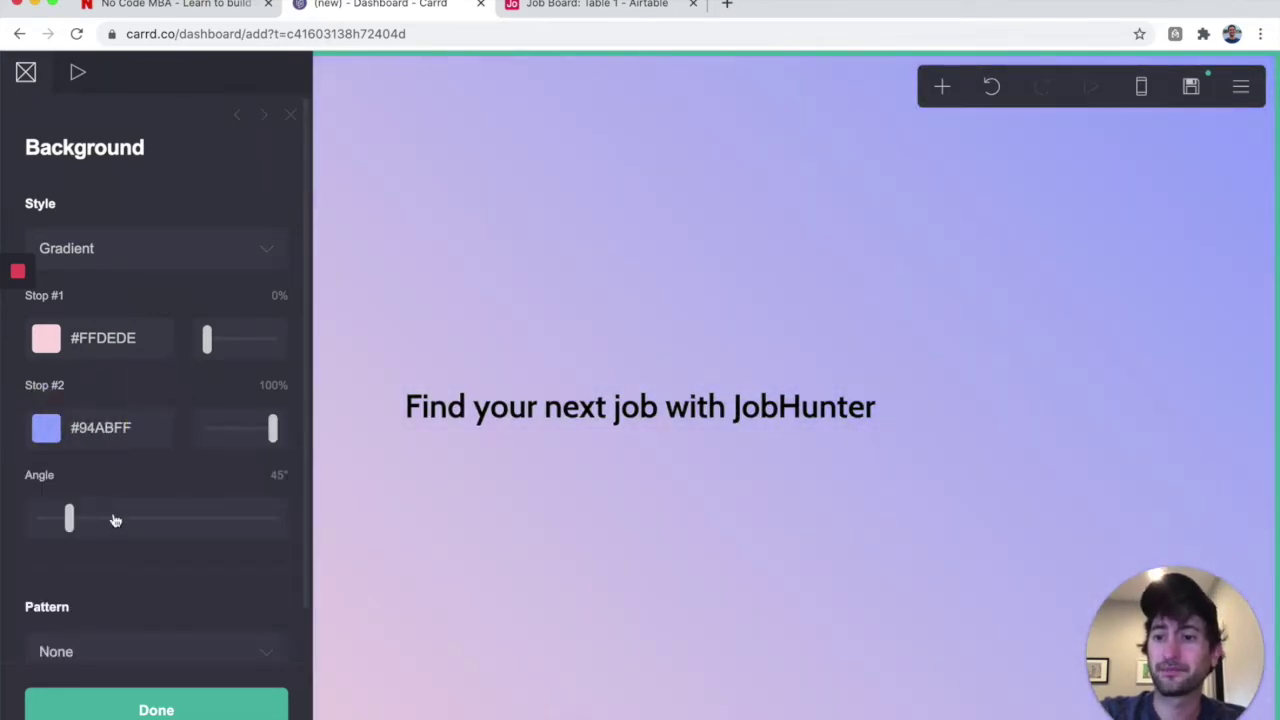
{"action": "scroll", "coordinate": [115, 518], "scroll_direction": "down", "scroll_amount": 1}
{"action": "scroll", "coordinate": [144, 408], "scroll_direction": "up", "scroll_amount": 1}
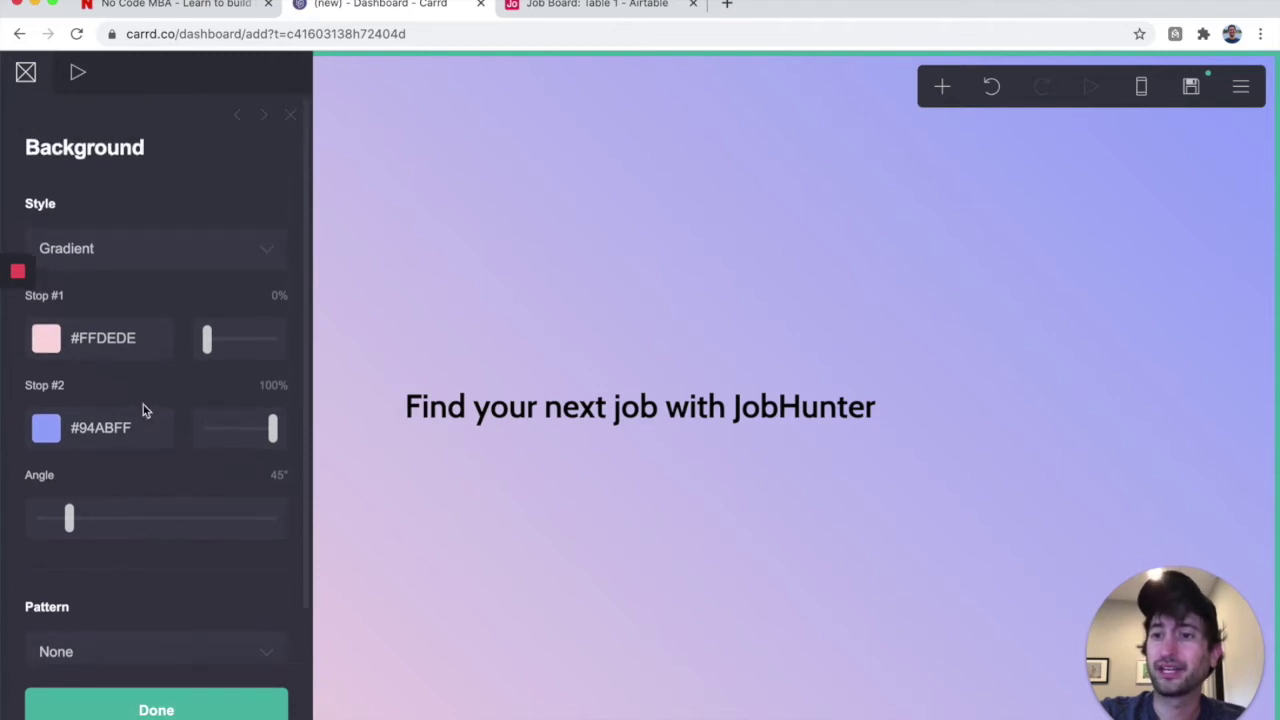
{"action": "left_click", "coordinate": [156, 708]}
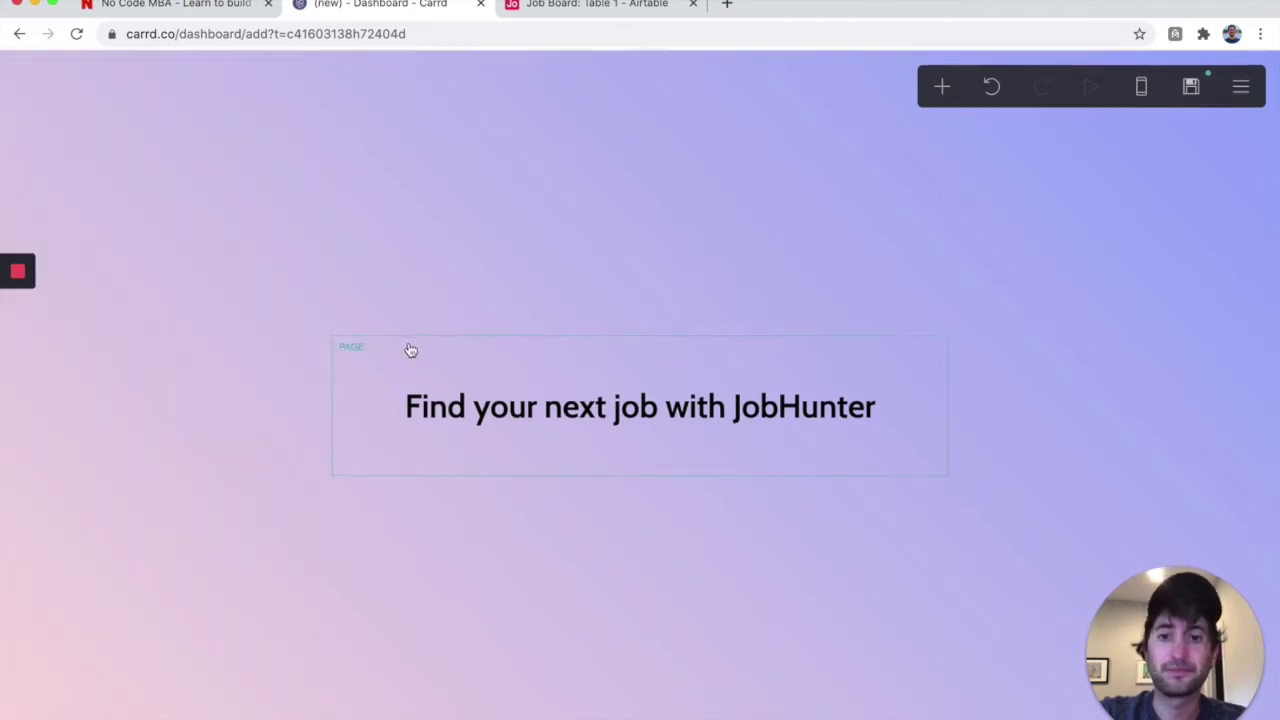
Add an empty embed block below the heading, then go to the Airtable Job Board
{"action": "left_click", "coordinate": [942, 86]}
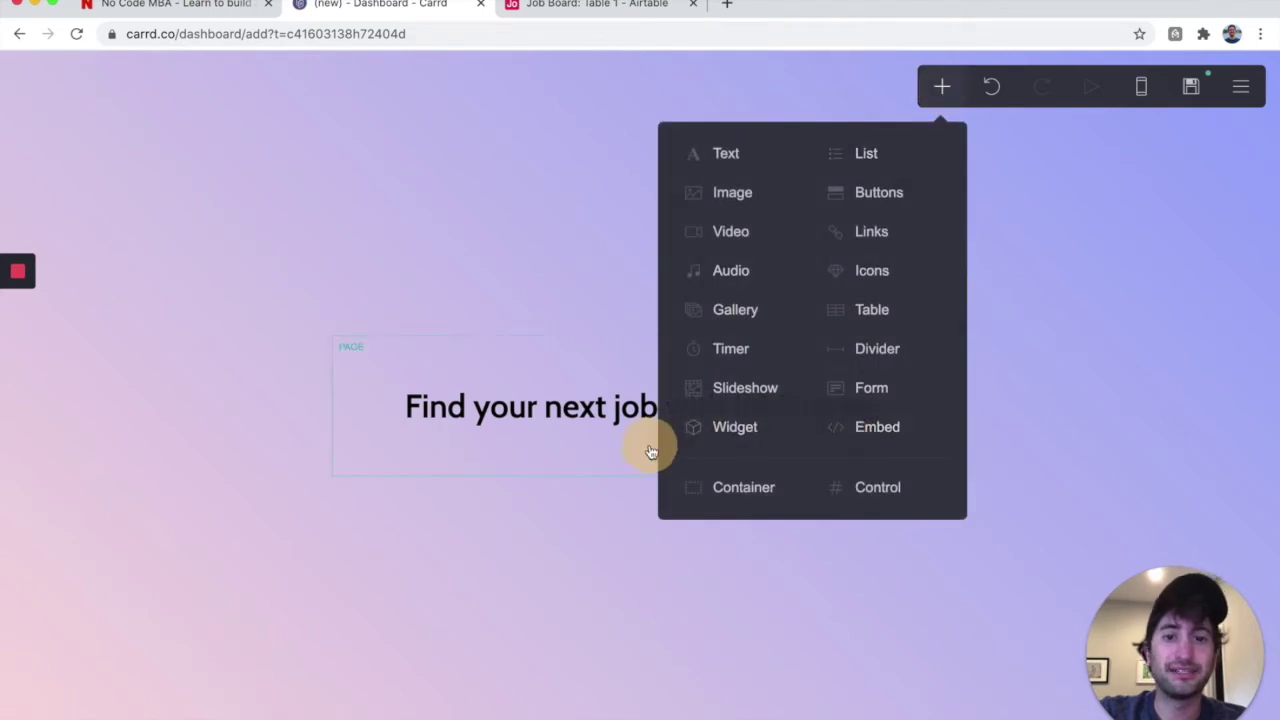
{"action": "left_click", "coordinate": [879, 437]}
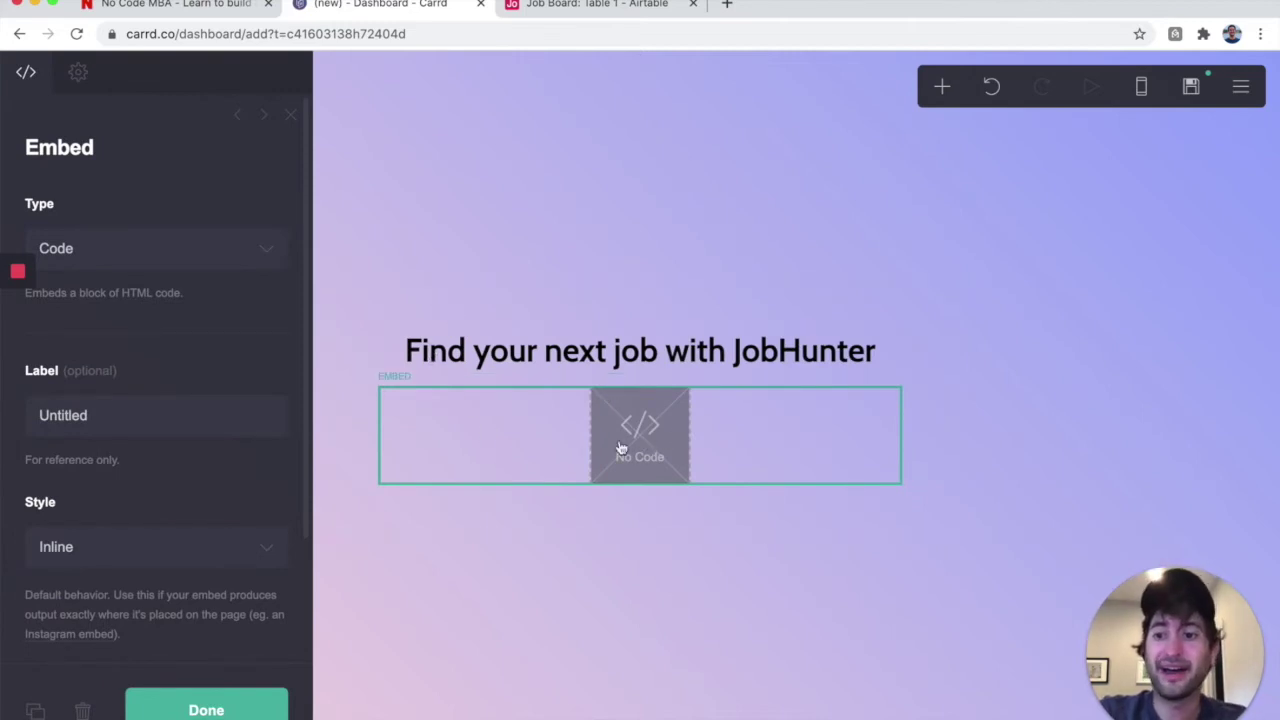
{"action": "scroll", "coordinate": [64, 381], "scroll_direction": "down", "scroll_amount": 1}
{"action": "scroll", "coordinate": [64, 381], "scroll_direction": "up", "scroll_amount": 1}
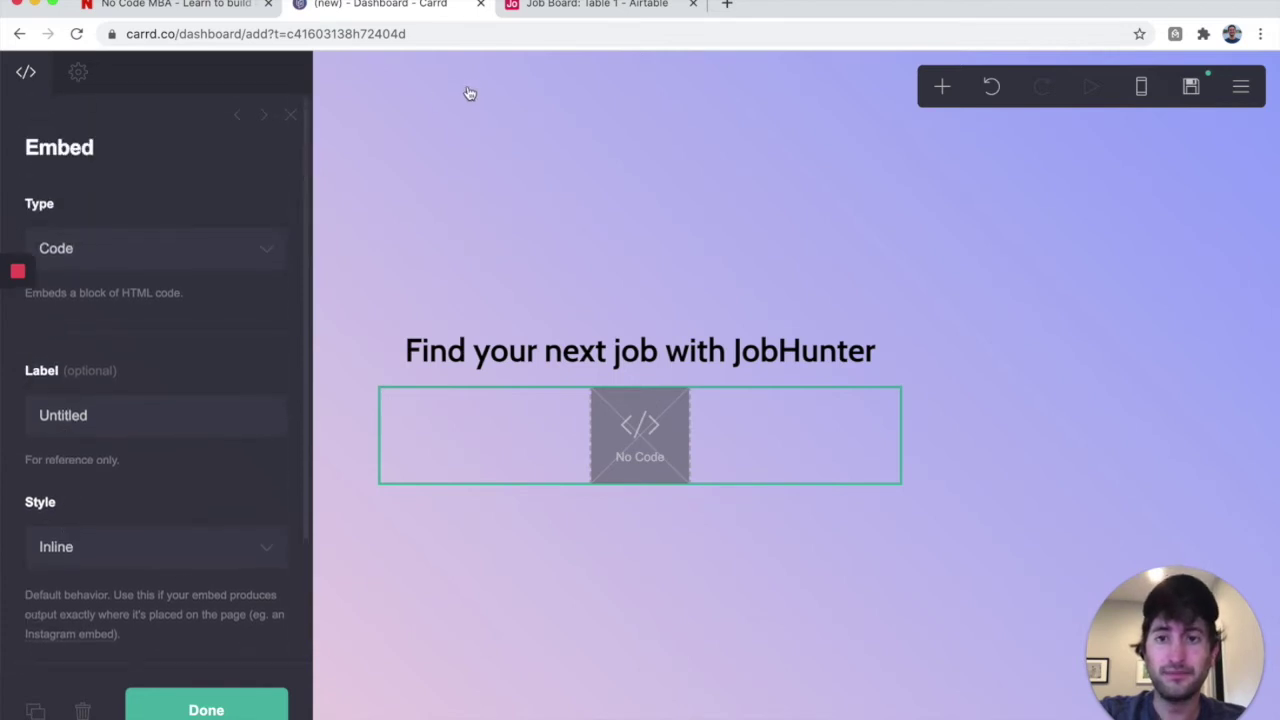
{"action": "left_click", "coordinate": [562, 8]}
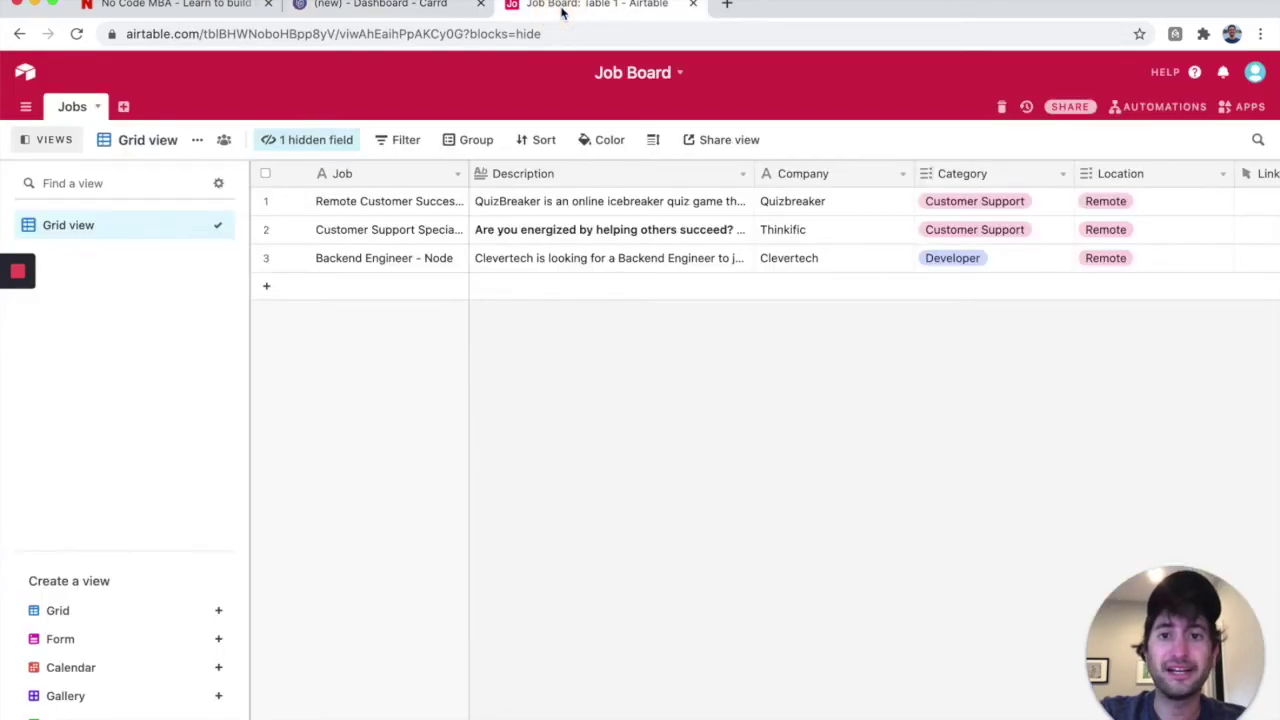
Share the Airtable Jobs grid view via a private link and open its embed page
{"action": "left_click", "coordinate": [722, 140]}
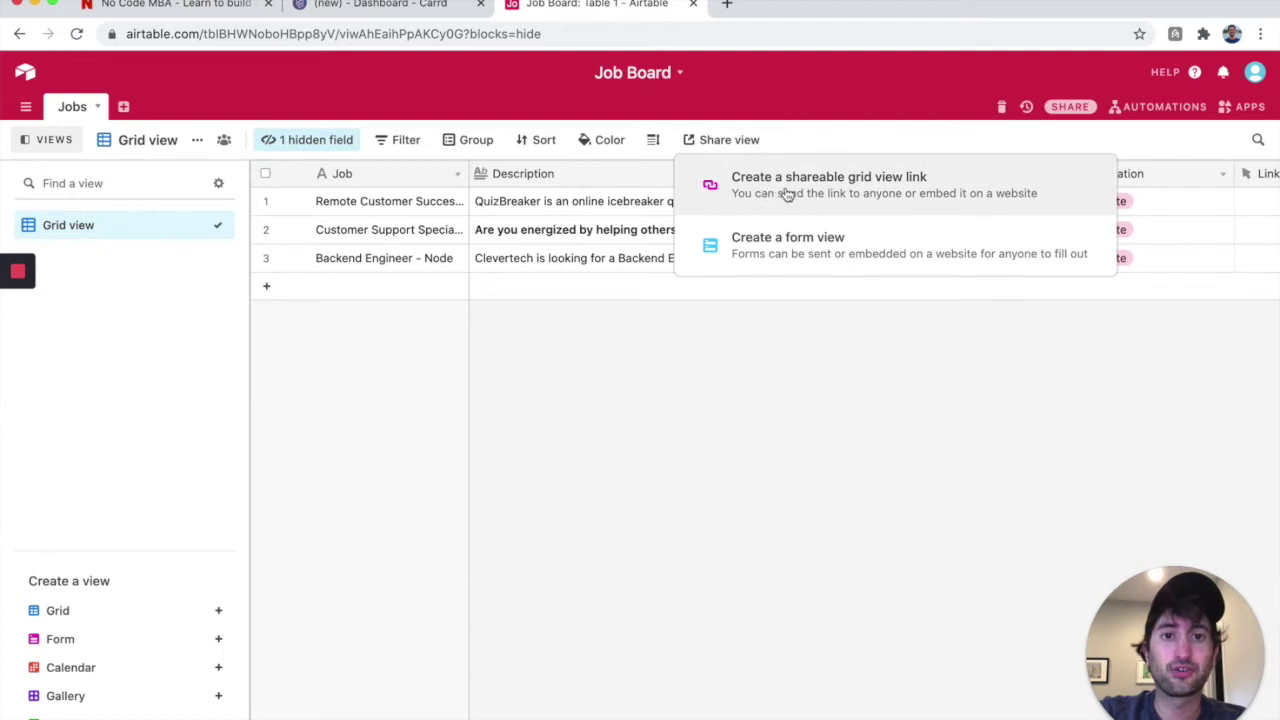
{"action": "left_click", "coordinate": [840, 197]}
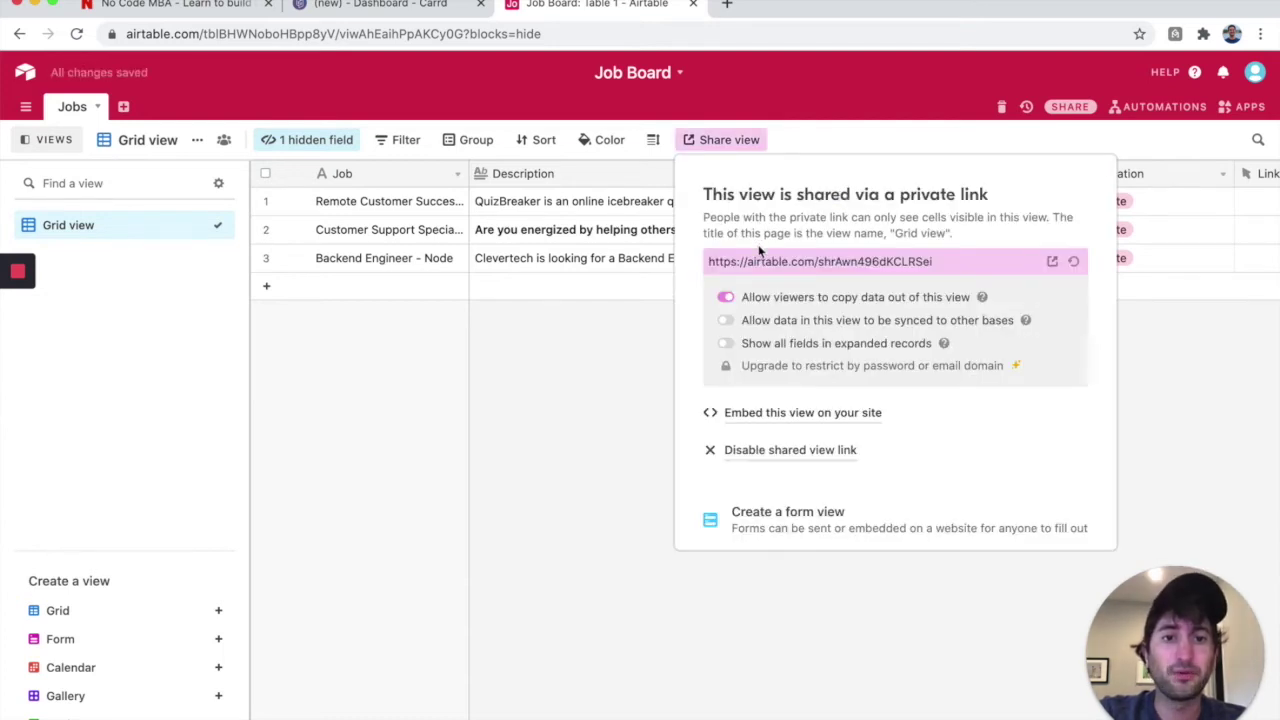
{"action": "left_click", "coordinate": [796, 421]}
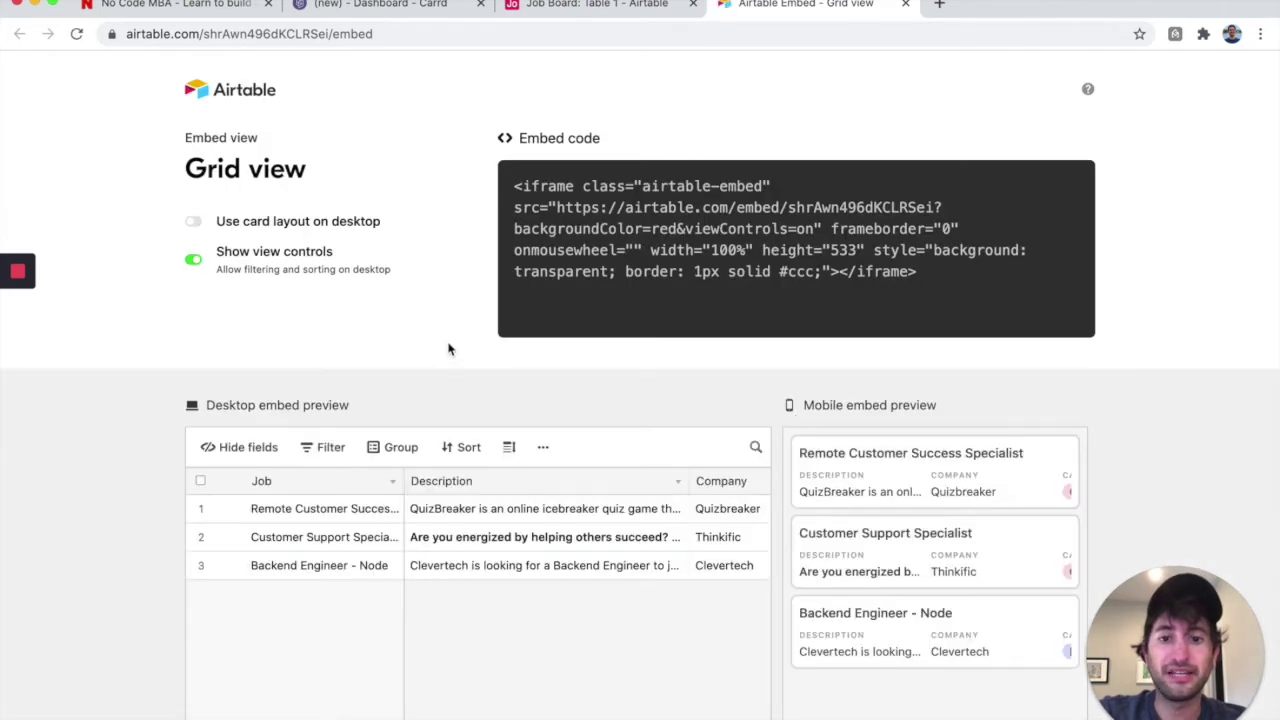
Review the embed previews and turn on card layout on desktop
{"action": "scroll", "coordinate": [449, 349], "scroll_direction": "down", "scroll_amount": 2}
{"action": "scroll", "coordinate": [449, 349], "scroll_direction": "down", "scroll_amount": 3}
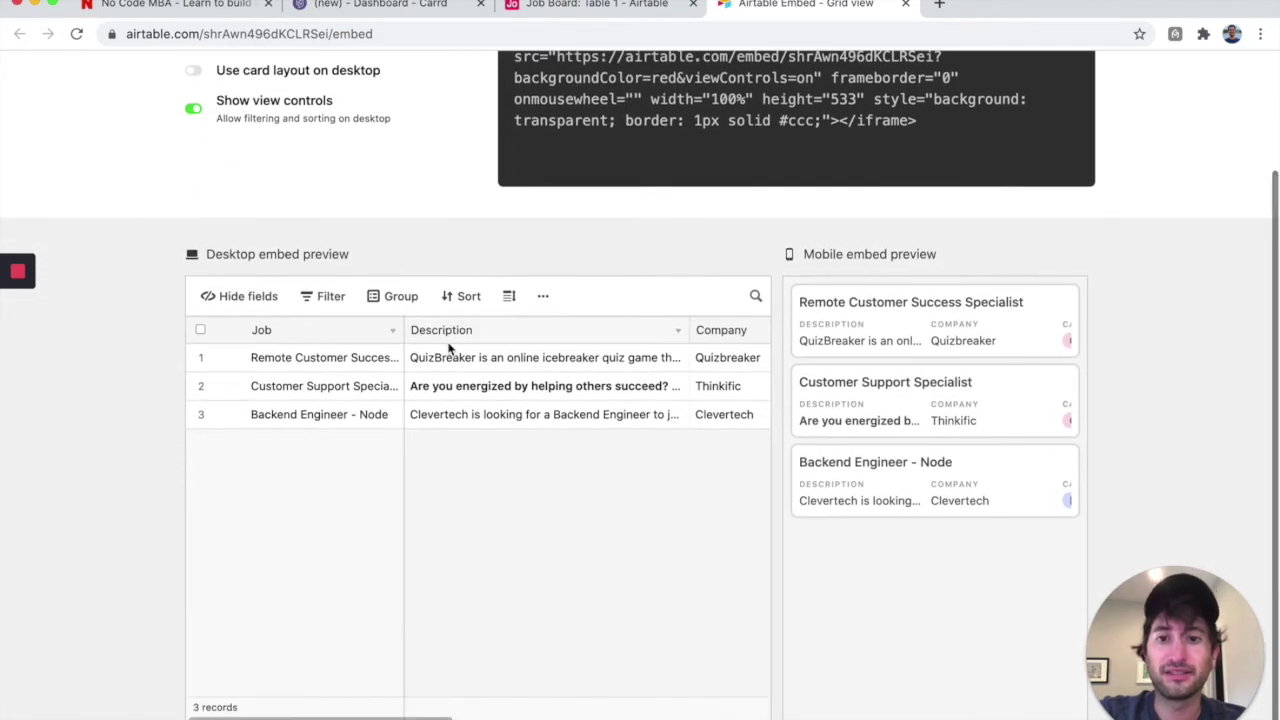
{"action": "scroll", "coordinate": [517, 383], "scroll_direction": "right", "scroll_amount": 10}
{"action": "scroll", "coordinate": [517, 383], "scroll_direction": "left", "scroll_amount": 10}
{"action": "scroll", "coordinate": [517, 383], "scroll_direction": "left", "scroll_amount": 2}
{"action": "scroll", "coordinate": [371, 334], "scroll_direction": "right", "scroll_amount": 1}
{"action": "scroll", "coordinate": [371, 331], "scroll_direction": "left", "scroll_amount": 1}
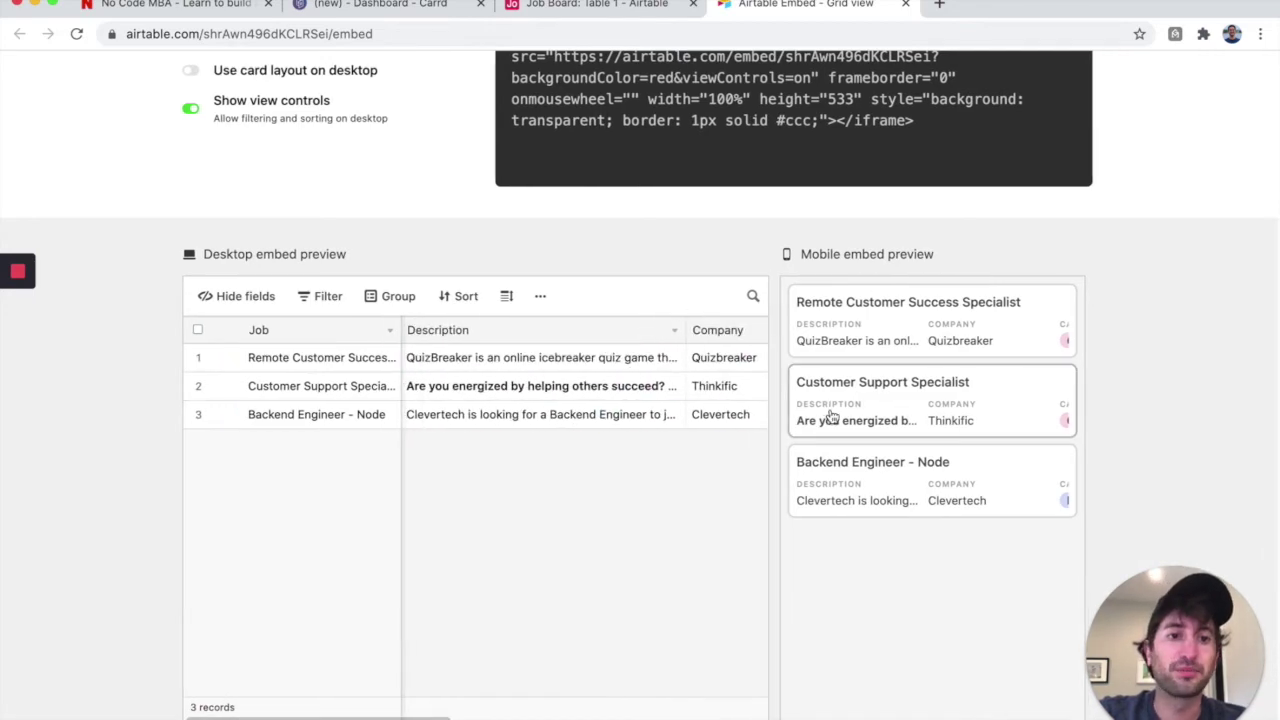
{"action": "scroll", "coordinate": [447, 265], "scroll_direction": "up", "scroll_amount": 1}
{"action": "scroll", "coordinate": [460, 300], "scroll_direction": "down", "scroll_amount": 2}
{"action": "scroll", "coordinate": [486, 331], "scroll_direction": "right", "scroll_amount": 6}
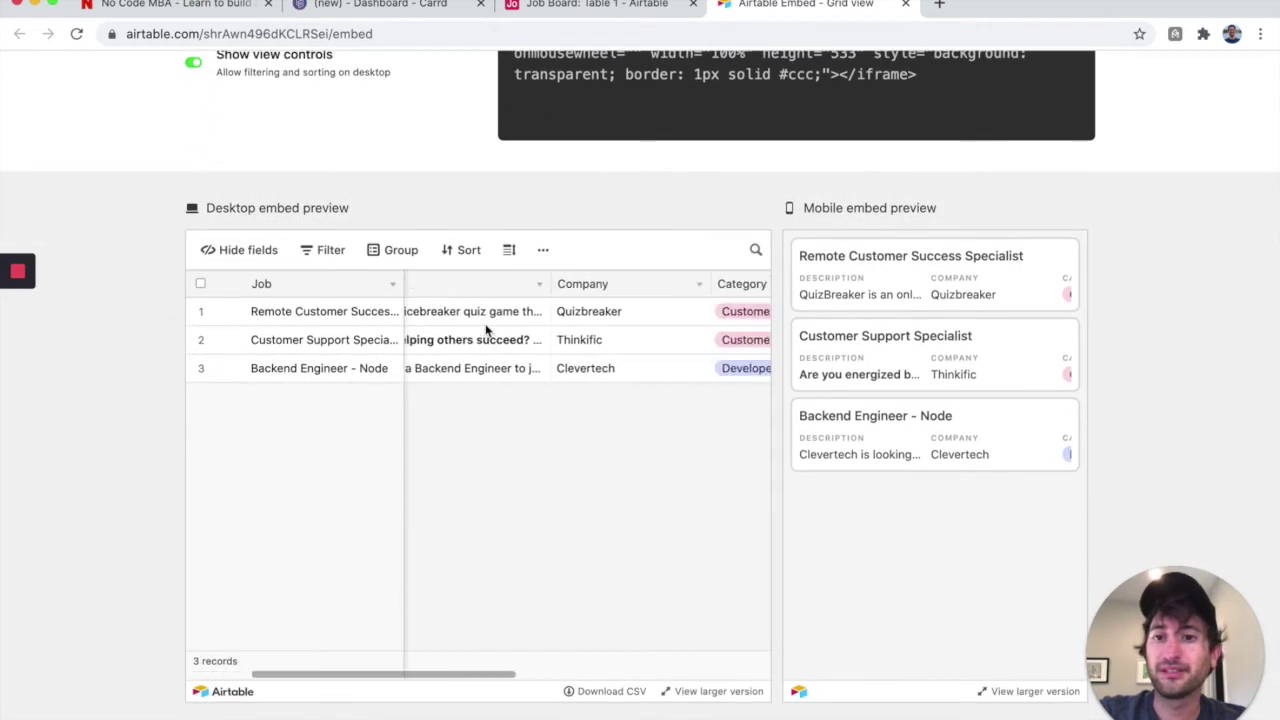
{"action": "scroll", "coordinate": [486, 333], "scroll_direction": "left", "scroll_amount": 5}
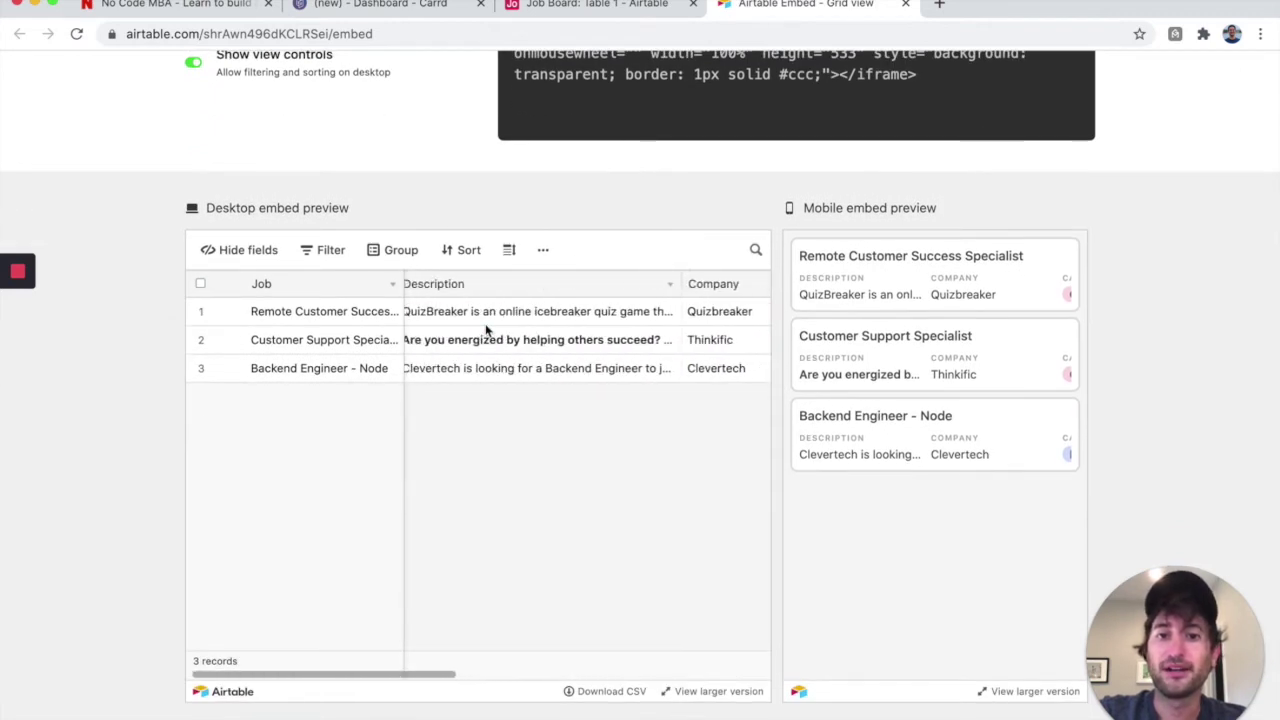
{"action": "scroll", "coordinate": [360, 178], "scroll_direction": "up", "scroll_amount": 2}
{"action": "left_click", "coordinate": [196, 120]}
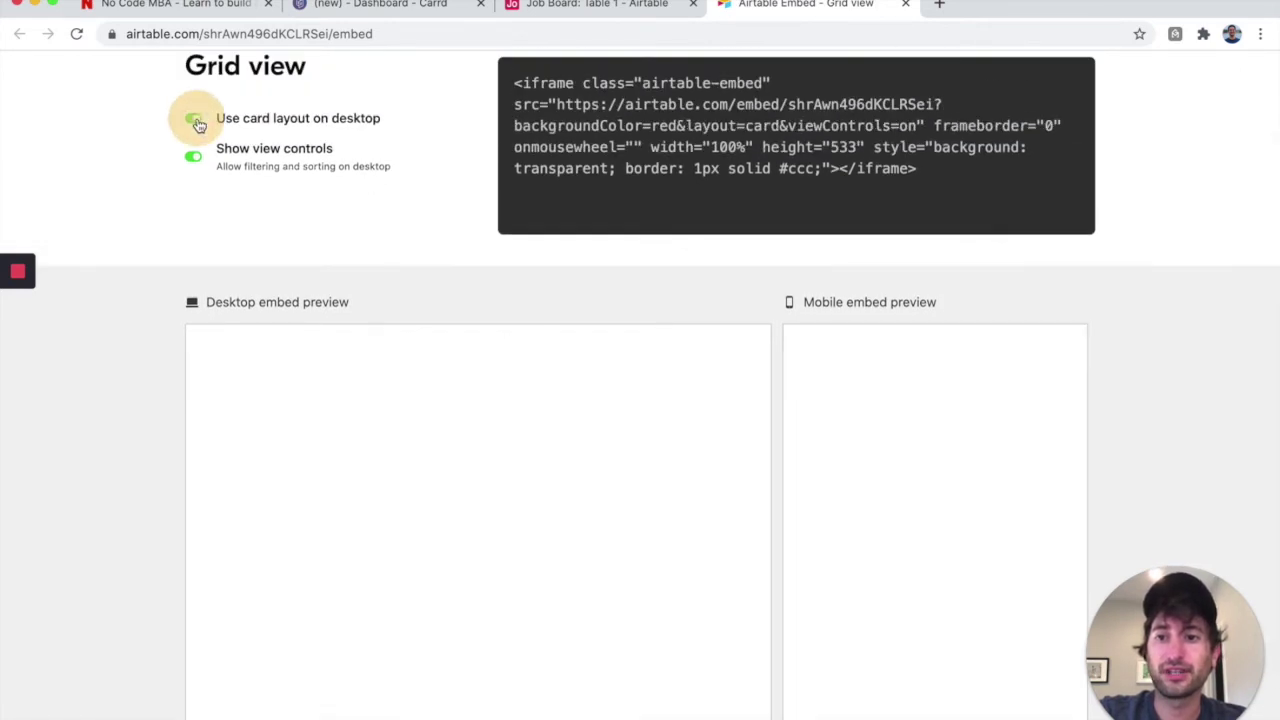
Preview the Remote Customer Success Specialist card's details, then close them
{"action": "scroll", "coordinate": [443, 254], "scroll_direction": "down", "scroll_amount": 2}
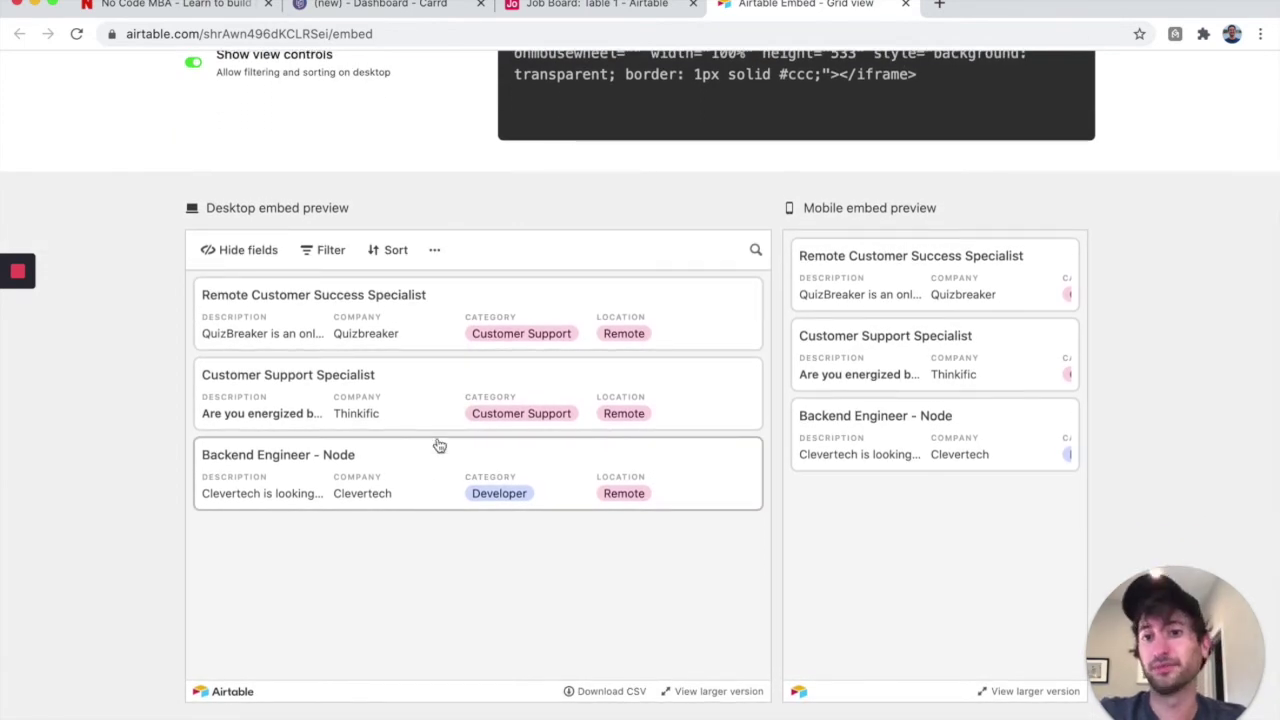
{"action": "left_click", "coordinate": [423, 320]}
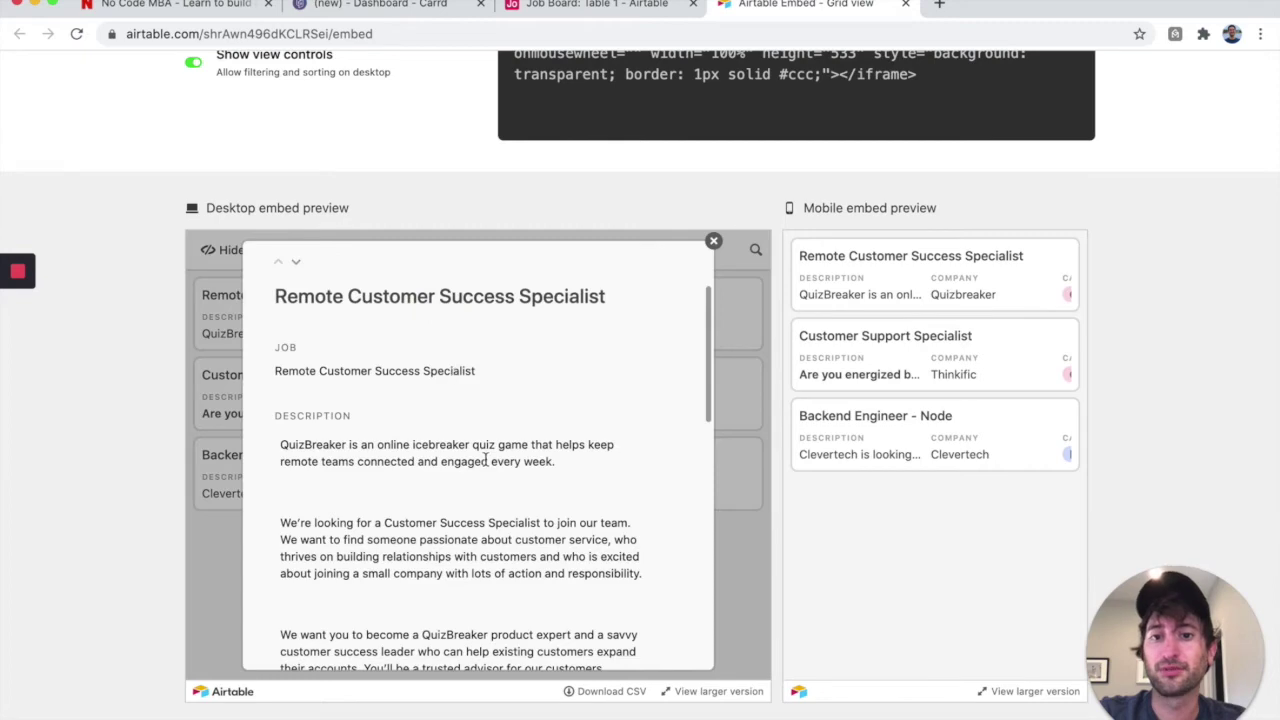
{"action": "scroll", "coordinate": [486, 460], "scroll_direction": "down", "scroll_amount": 10}
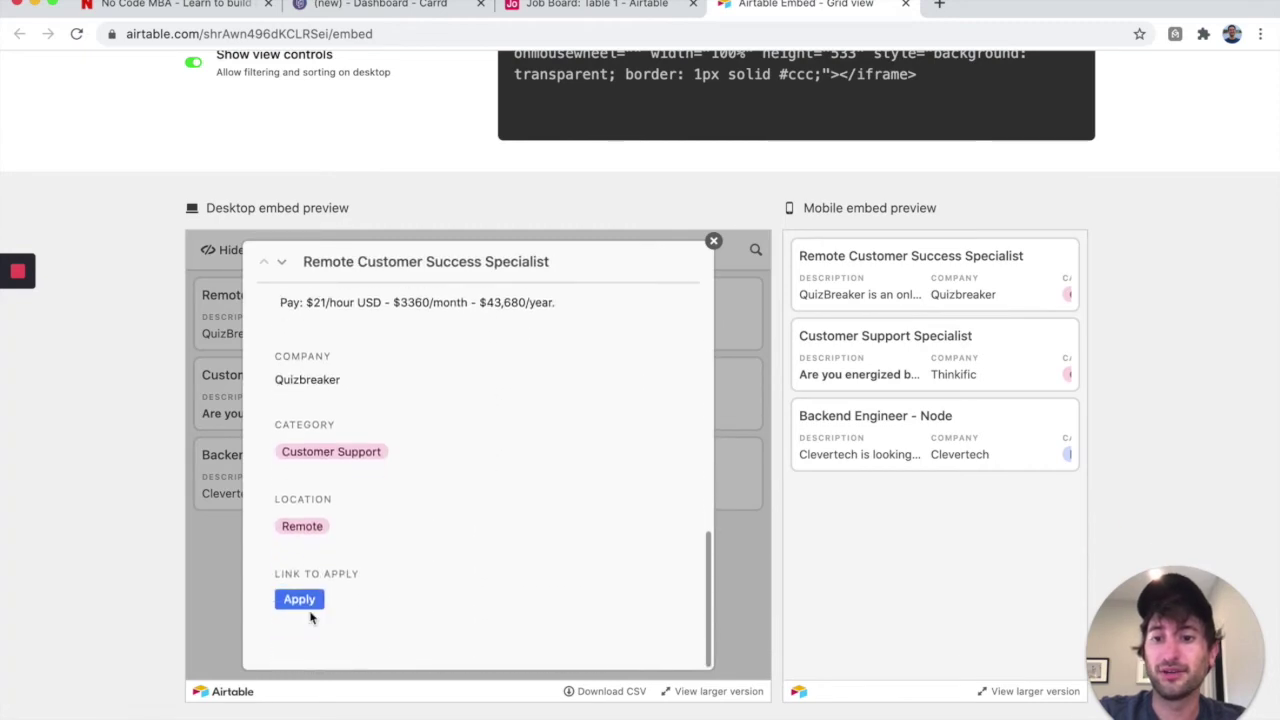
{"action": "scroll", "coordinate": [337, 420], "scroll_direction": "up", "scroll_amount": 10}
{"action": "scroll", "coordinate": [337, 505], "scroll_direction": "down", "scroll_amount": 10}
{"action": "left_click", "coordinate": [714, 243]}
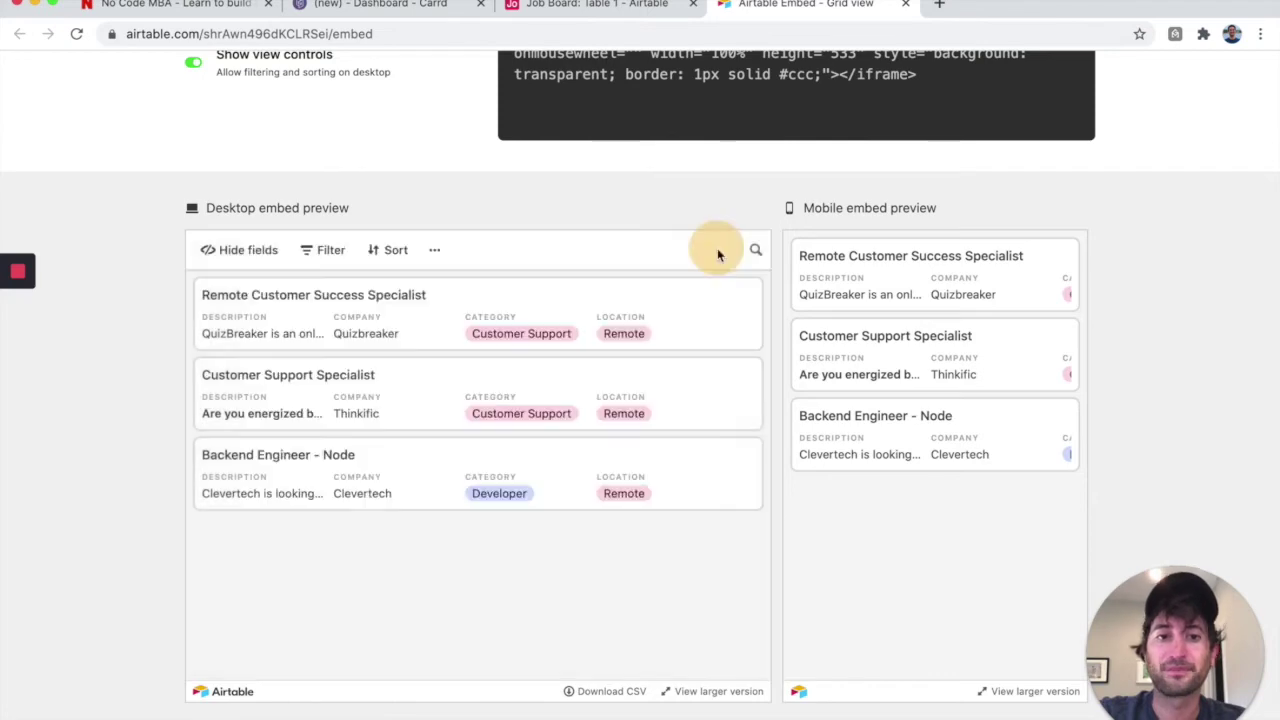
Select the full card-layout embed code and return to the Carrd editor
{"action": "scroll", "coordinate": [391, 557], "scroll_direction": "up", "scroll_amount": 4}
{"action": "left_click", "coordinate": [588, 210]}
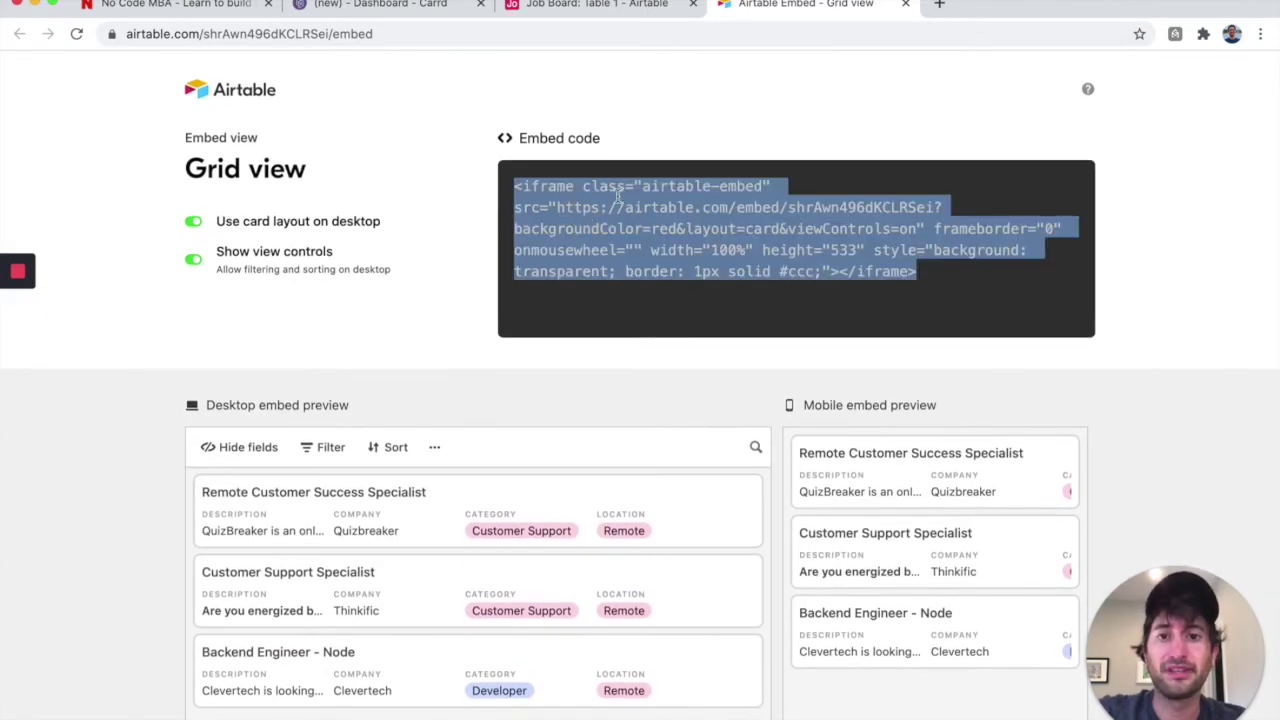
{"action": "left_click", "coordinate": [381, 8]}
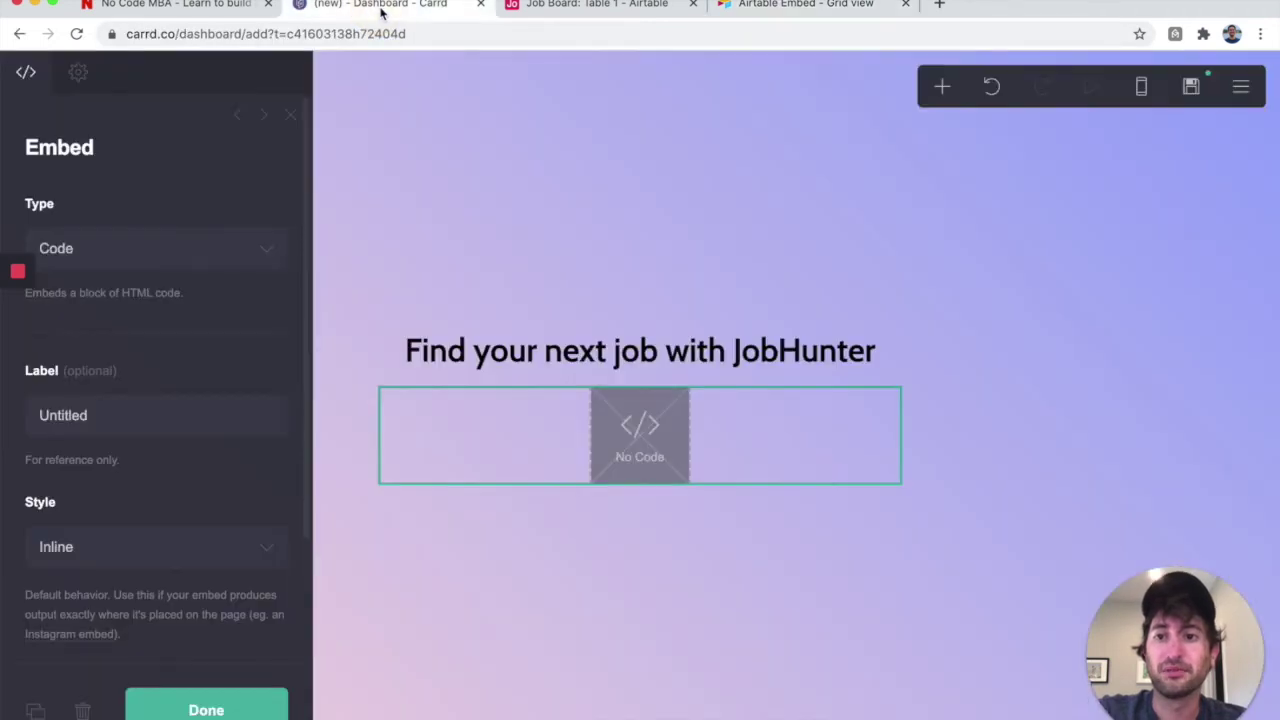
Paste the Airtable card-layout iframe code into the embed block's Code field
{"action": "scroll", "coordinate": [164, 361], "scroll_direction": "down", "scroll_amount": 3}
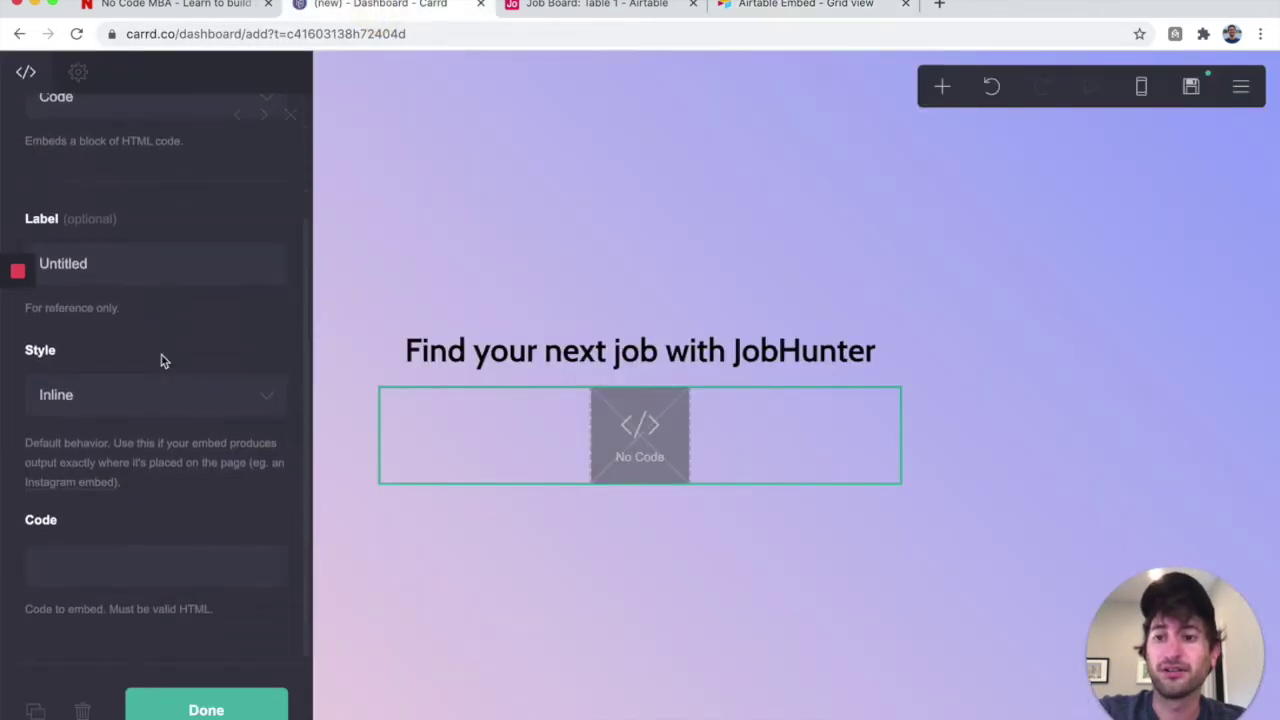
{"action": "left_click", "coordinate": [123, 557]}
{"action": "key", "text": "super+v"}
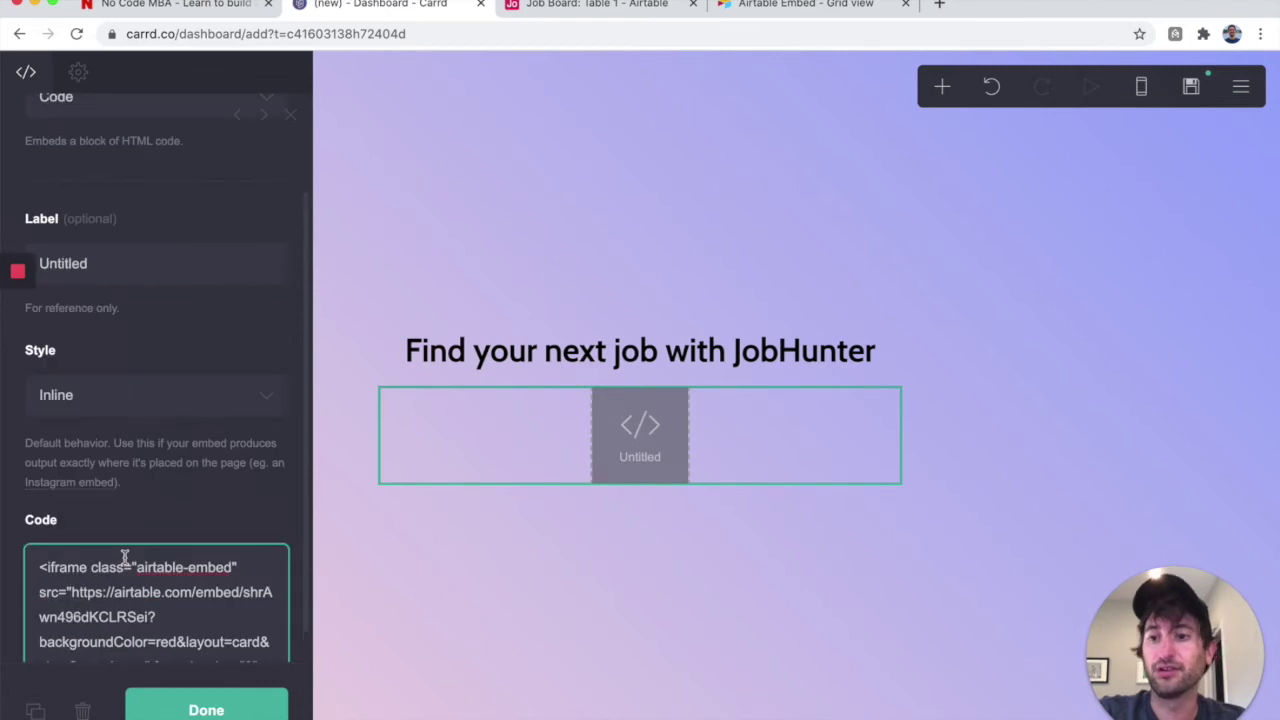
{"action": "scroll", "coordinate": [134, 516], "scroll_direction": "up", "scroll_amount": 3}
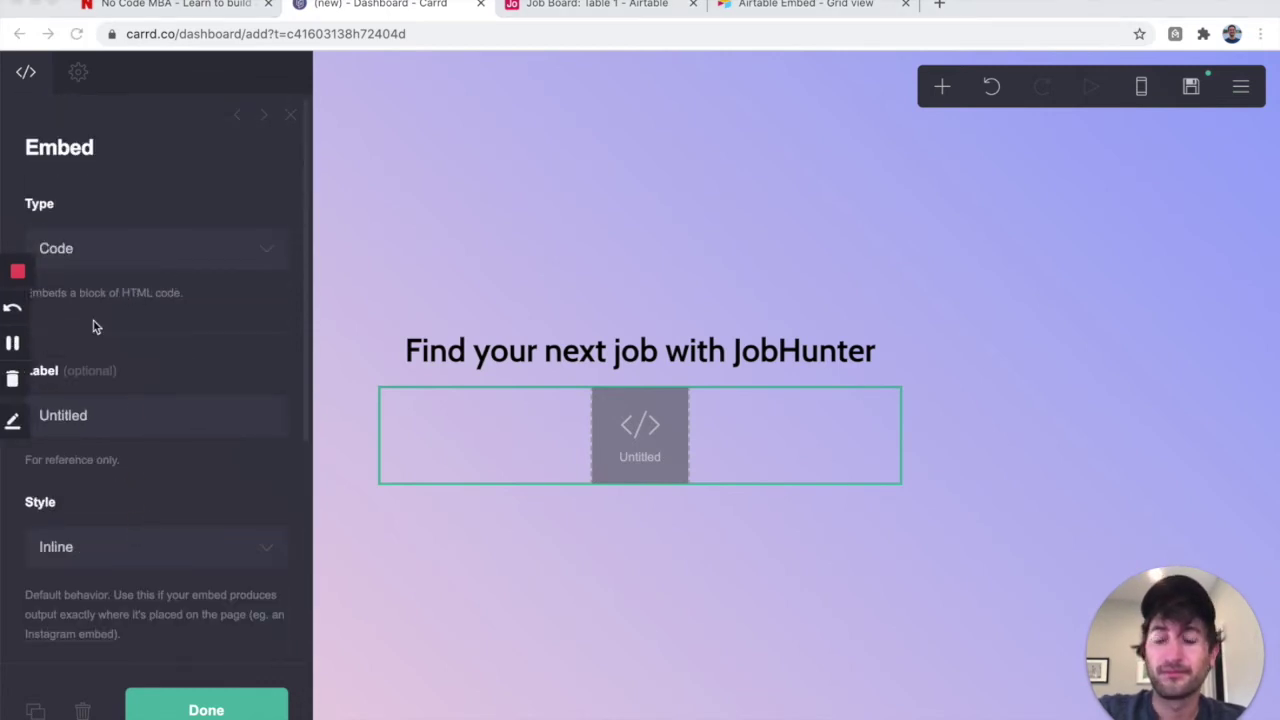
{"action": "scroll", "coordinate": [150, 450], "scroll_direction": "down", "scroll_amount": 5}
{"action": "scroll", "coordinate": [171, 586], "scroll_direction": "up", "scroll_amount": 5}
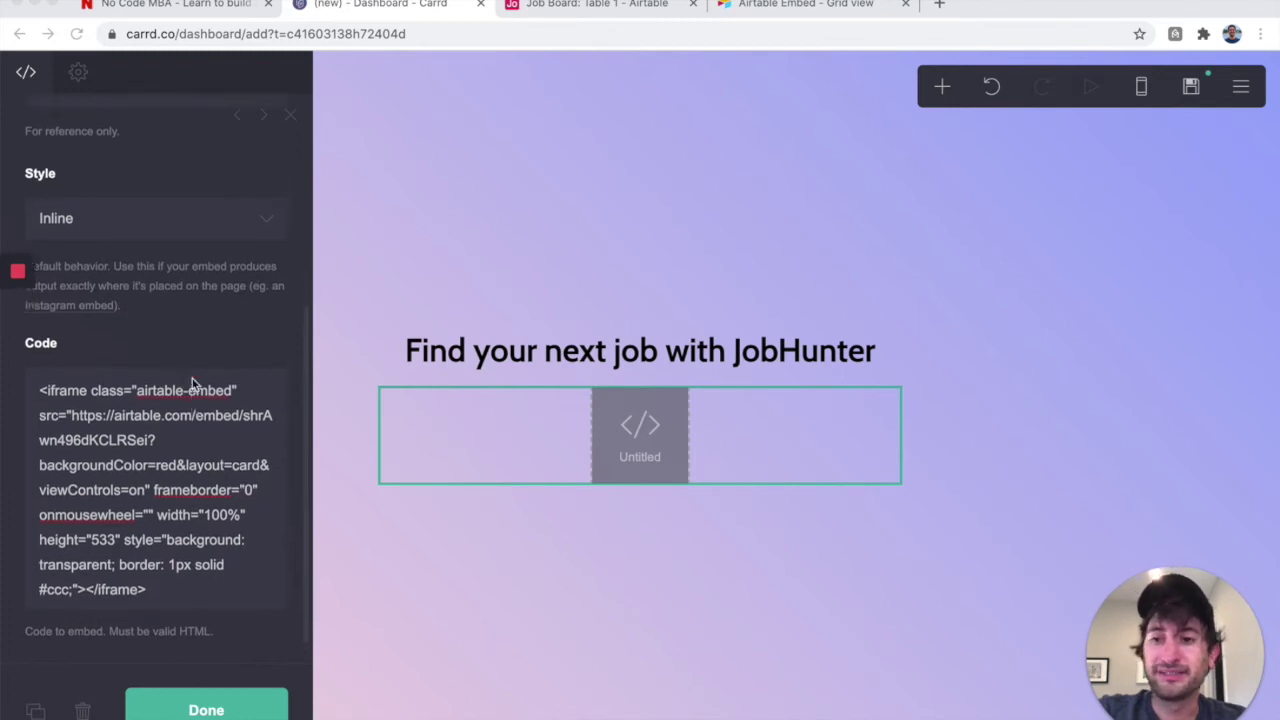
{"action": "left_click", "coordinate": [200, 708]}
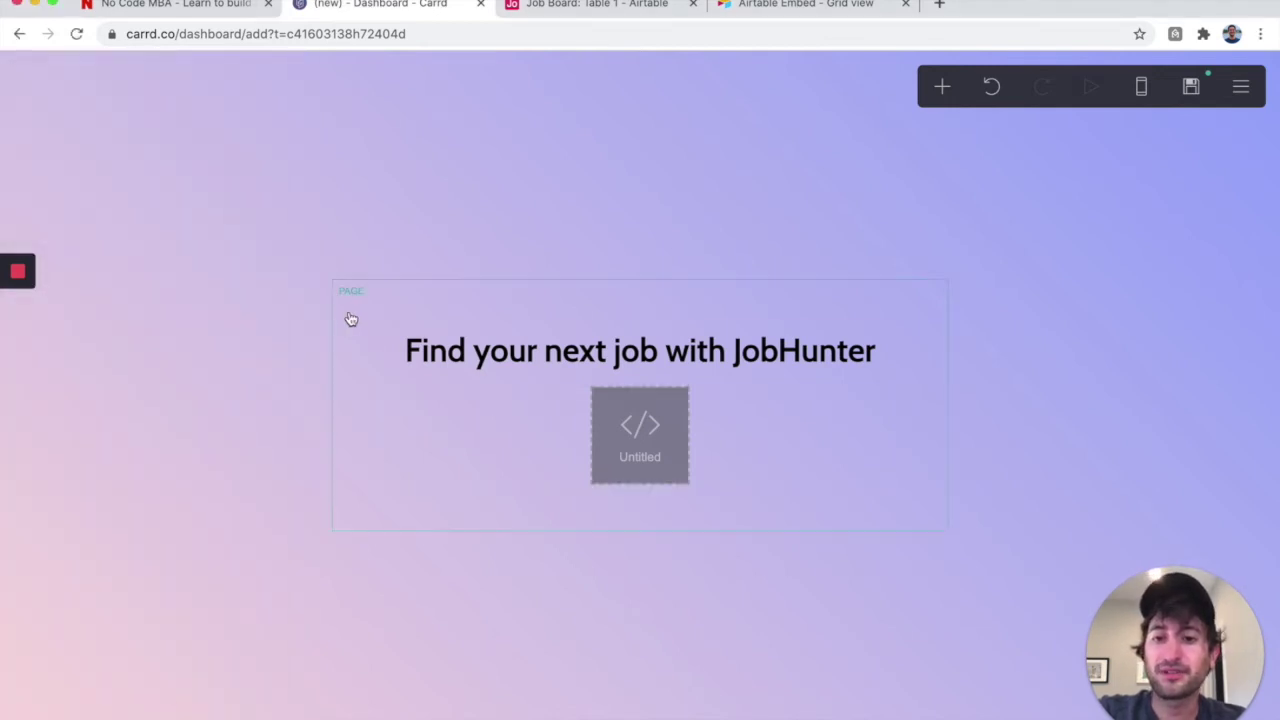
Widen the page container by raising its width from 40 to 58, then close page settings
{"action": "left_click", "coordinate": [344, 321]}
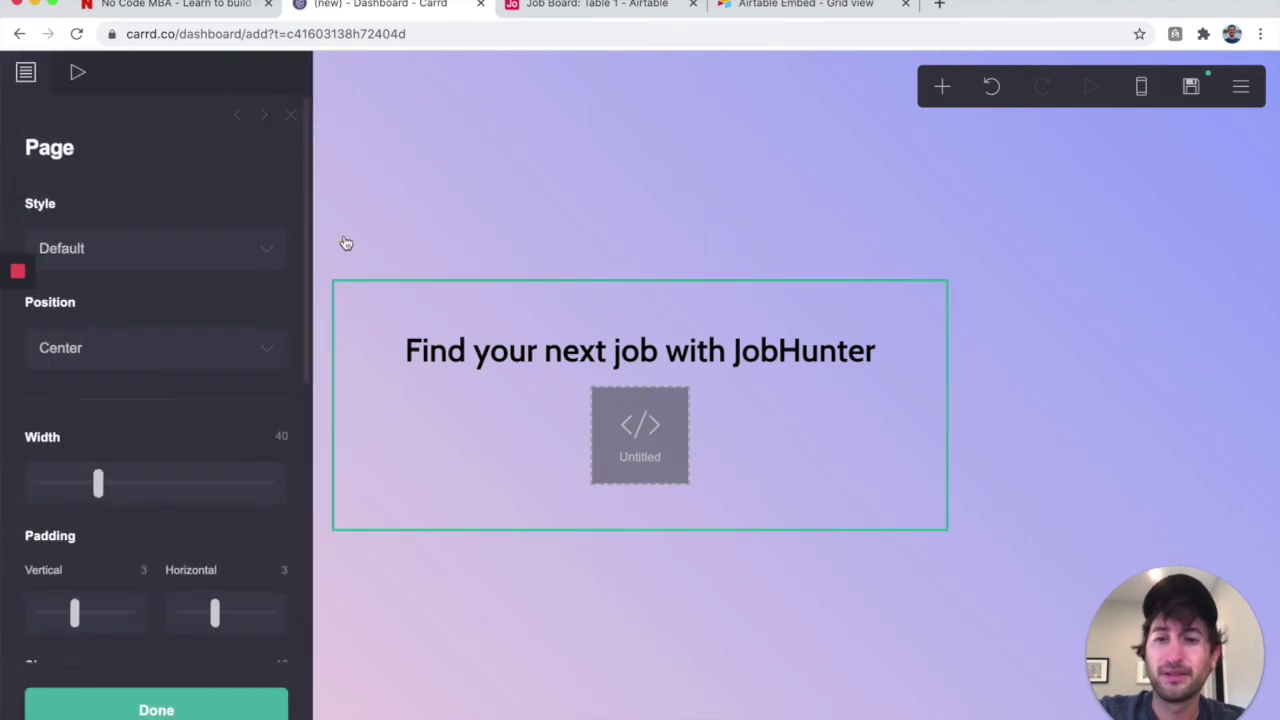
{"action": "left_click", "coordinate": [344, 243]}
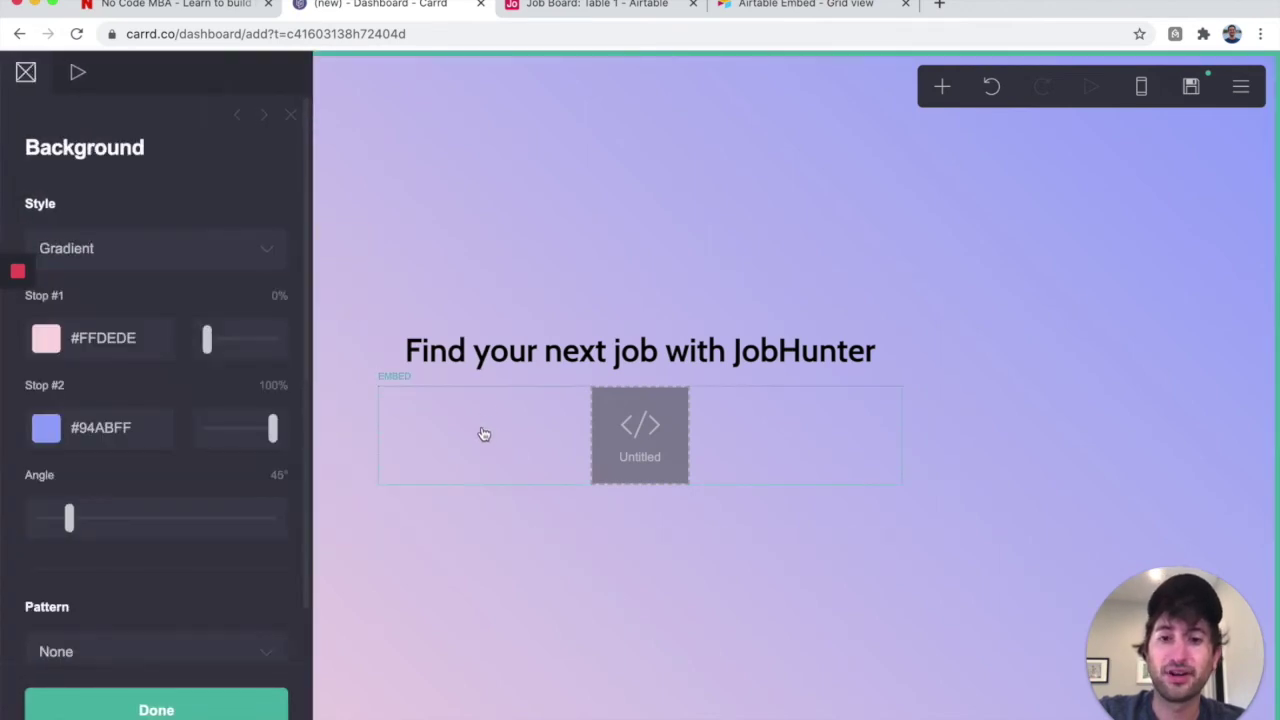
{"action": "left_click", "coordinate": [377, 314]}
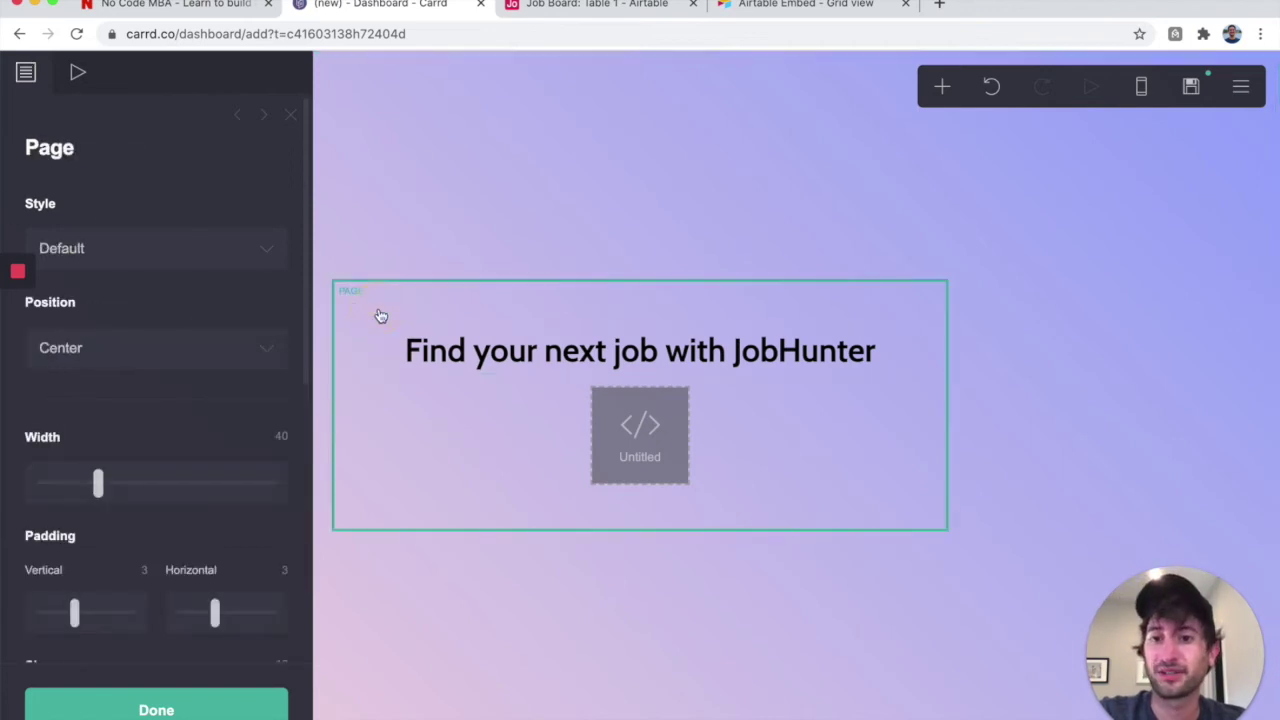
{"action": "scroll", "coordinate": [184, 265], "scroll_direction": "down", "scroll_amount": 3}
{"action": "left_click_drag", "start_coordinate": [98, 347], "coordinate": [152, 347]}
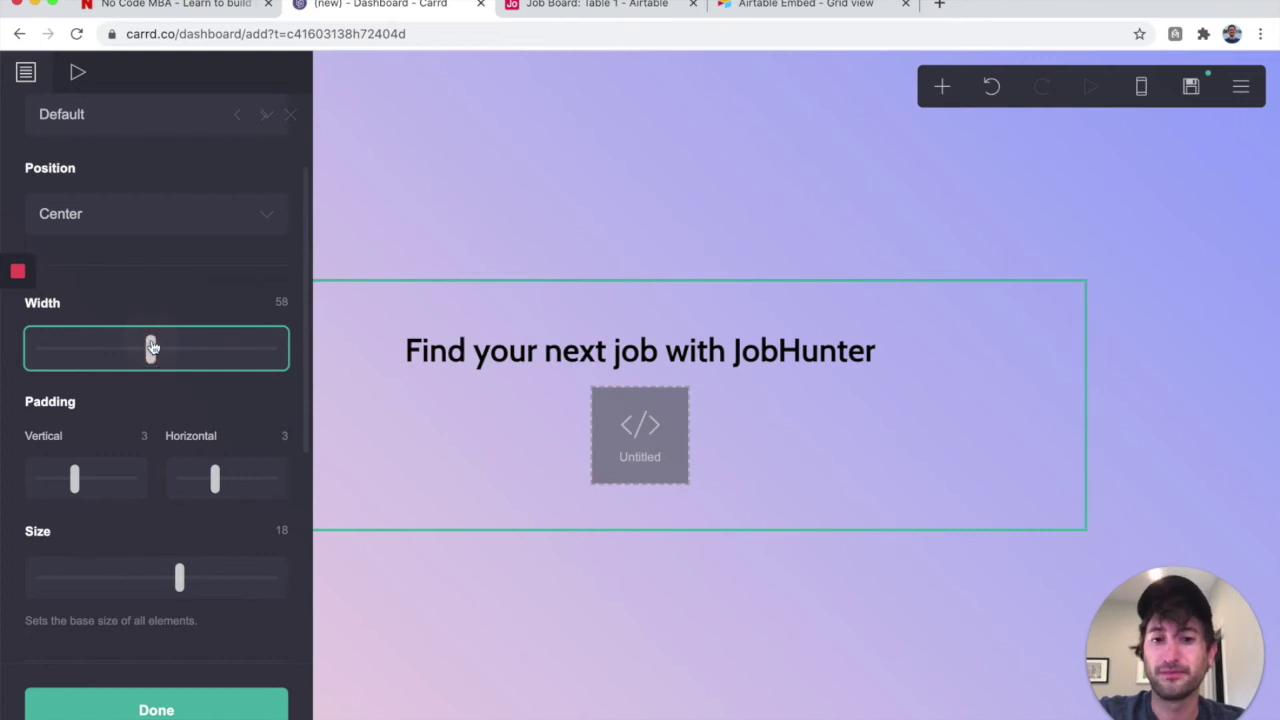
{"action": "left_click", "coordinate": [143, 710]}
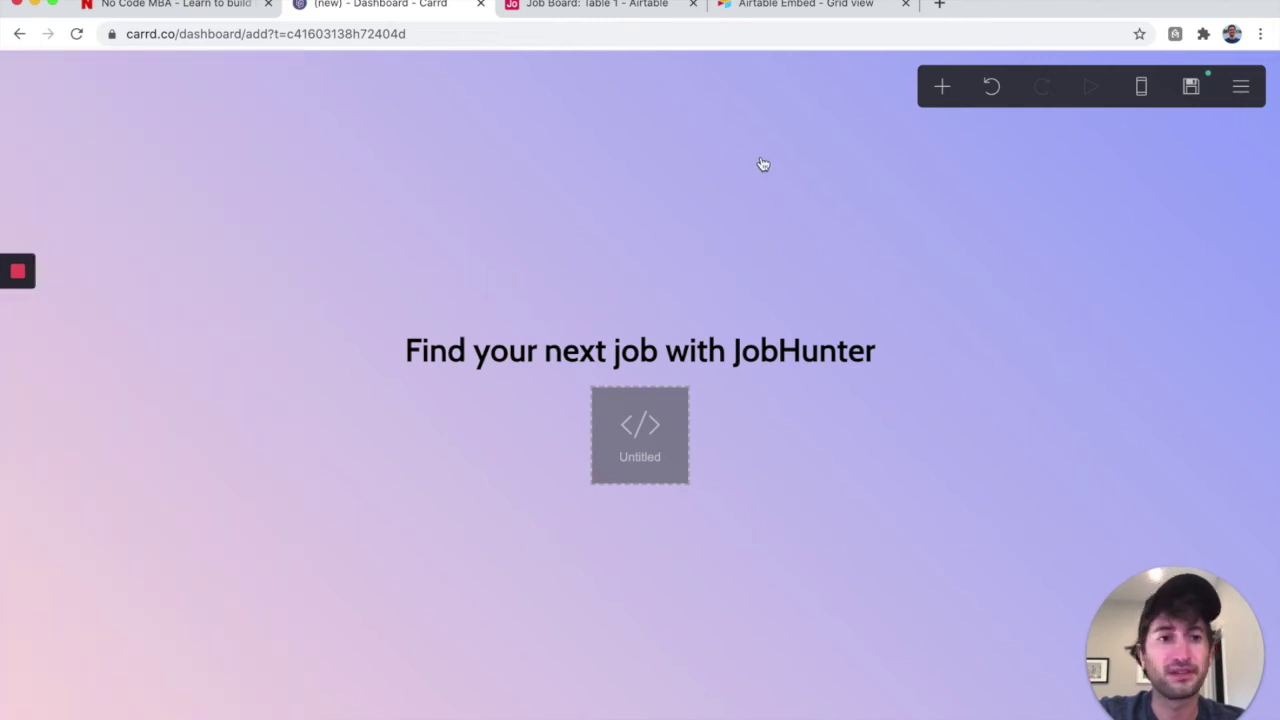
Set the site title to 'JobHunter' and the description to 'Find your next job'
{"action": "left_click", "coordinate": [1191, 87]}
{"action": "left_click", "coordinate": [155, 249]}
{"action": "type", "text": "JobHunter"}
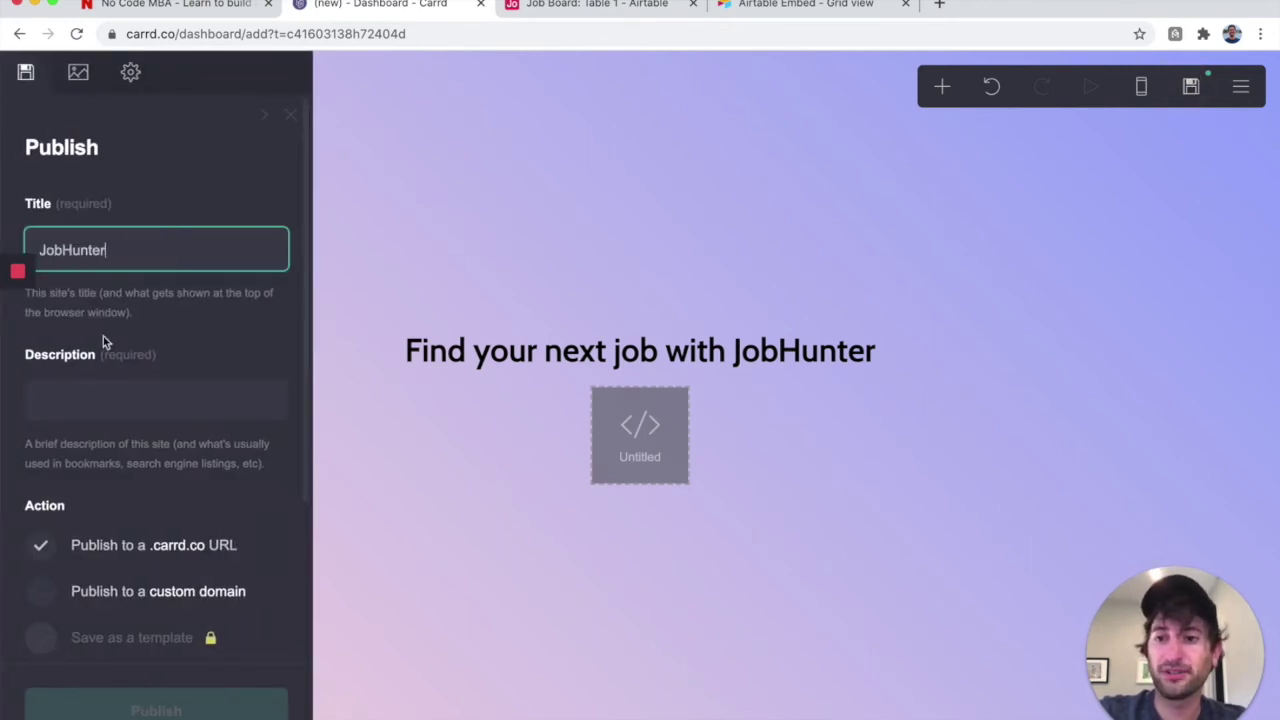
{"action": "scroll", "coordinate": [100, 335], "scroll_direction": "down", "scroll_amount": 2}
{"action": "left_click", "coordinate": [112, 330]}
{"action": "type", "text": "Find your next job"}
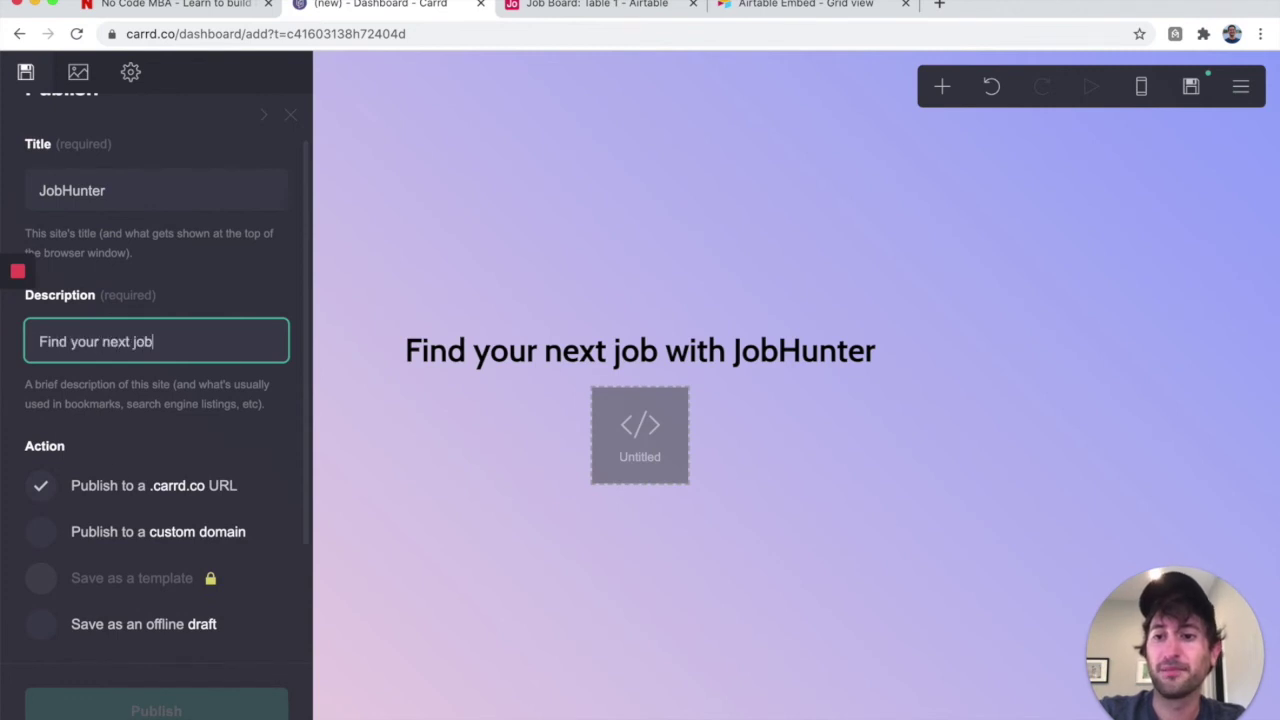
Enter the address jobboarddemo for a .carrd.co URL and publish the site
{"action": "scroll", "coordinate": [112, 477], "scroll_direction": "down", "scroll_amount": 5}
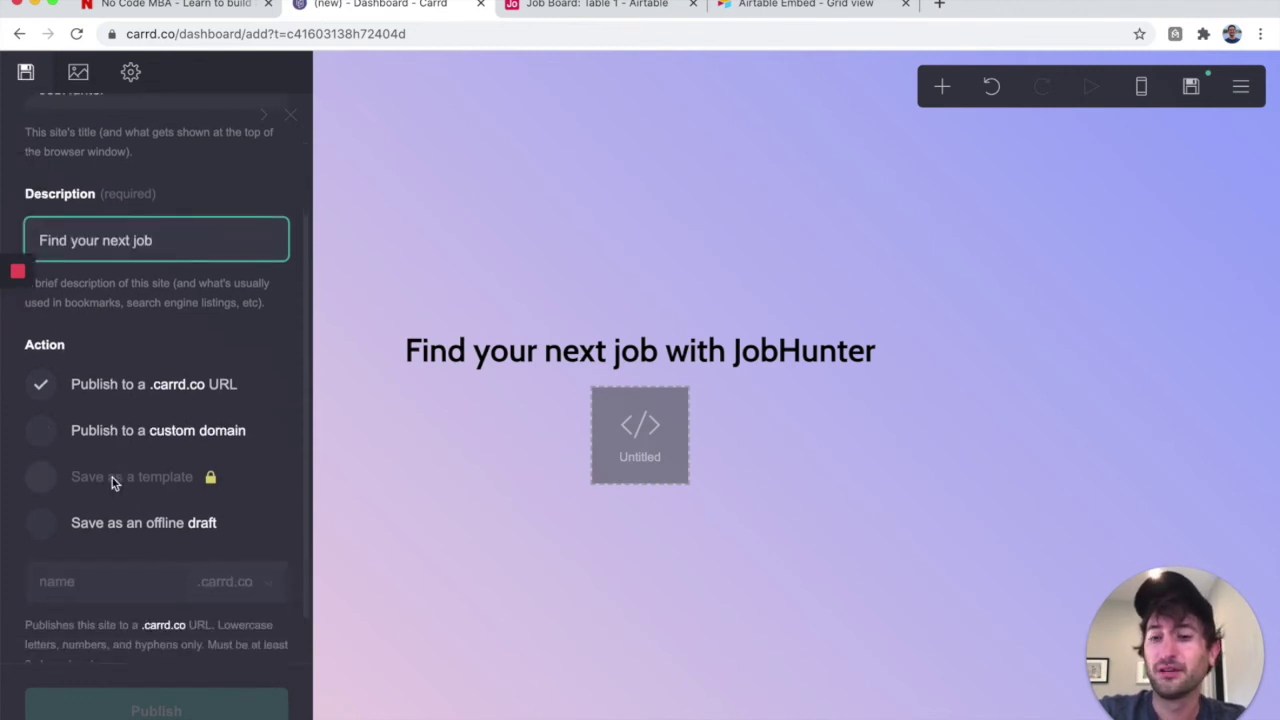
{"action": "left_click", "coordinate": [81, 530]}
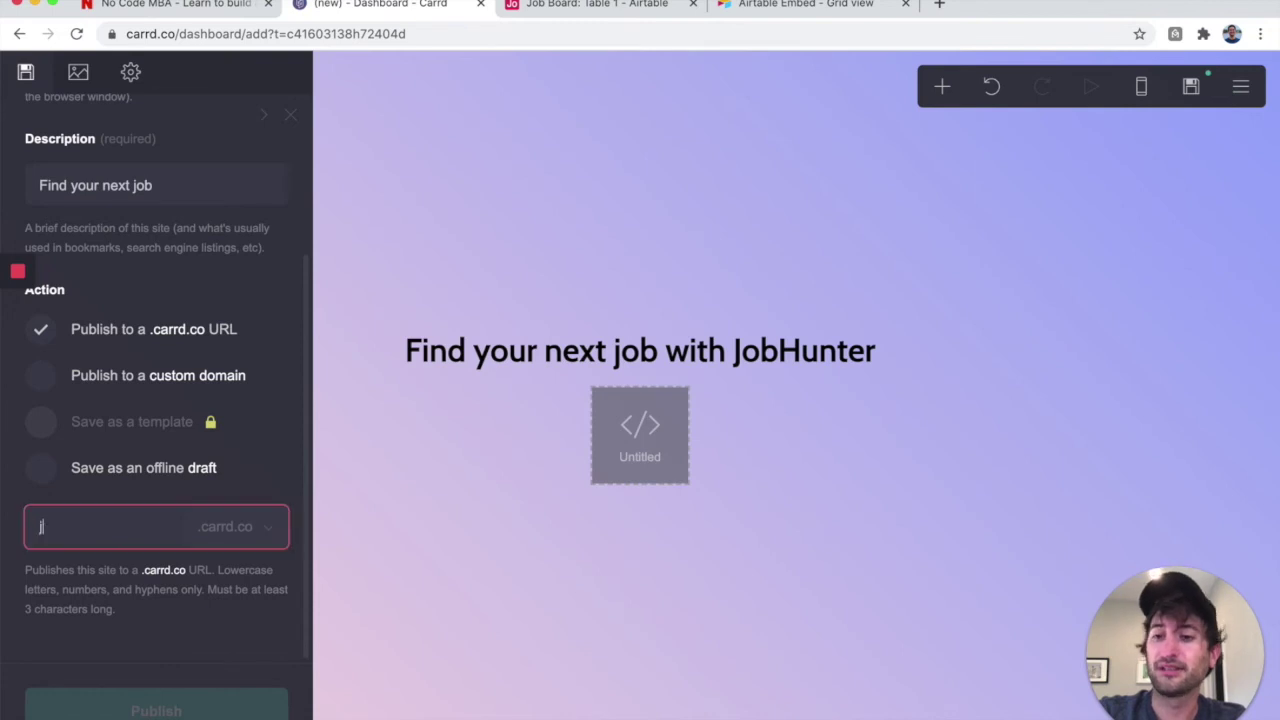
{"action": "type", "text": "jobboarddemo"}
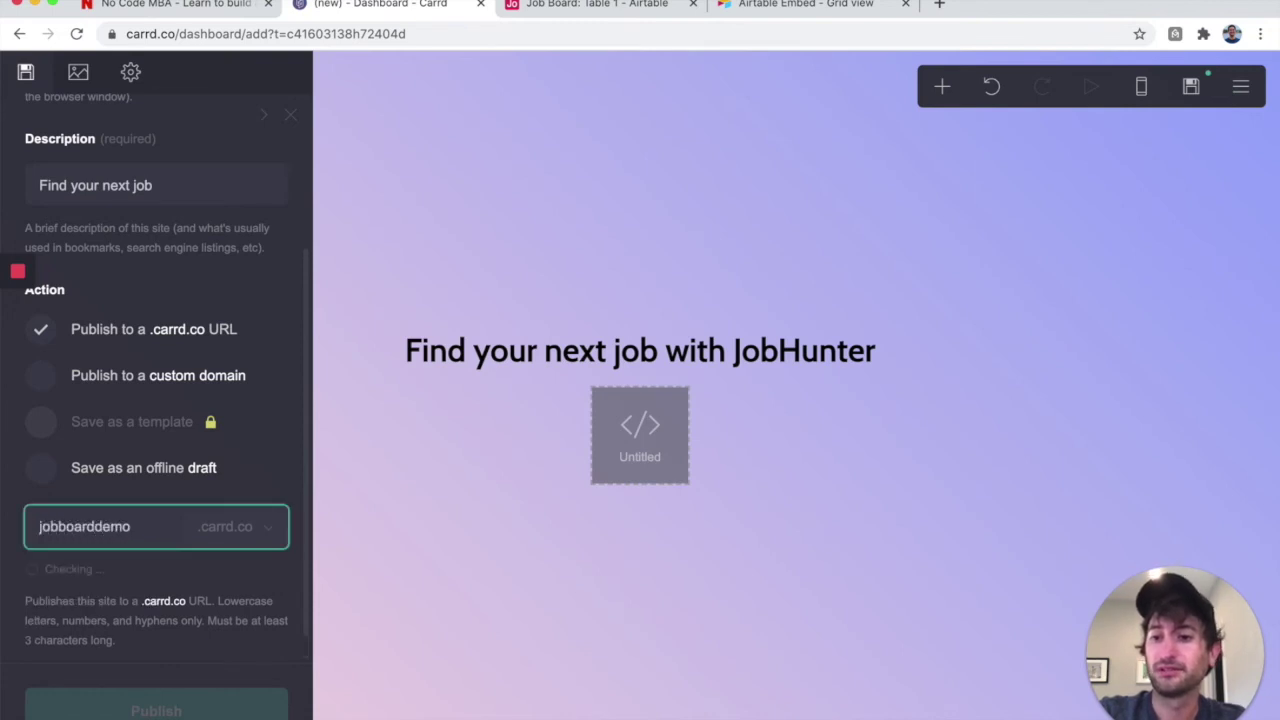
{"action": "scroll", "coordinate": [151, 492], "scroll_direction": "down", "scroll_amount": 1}
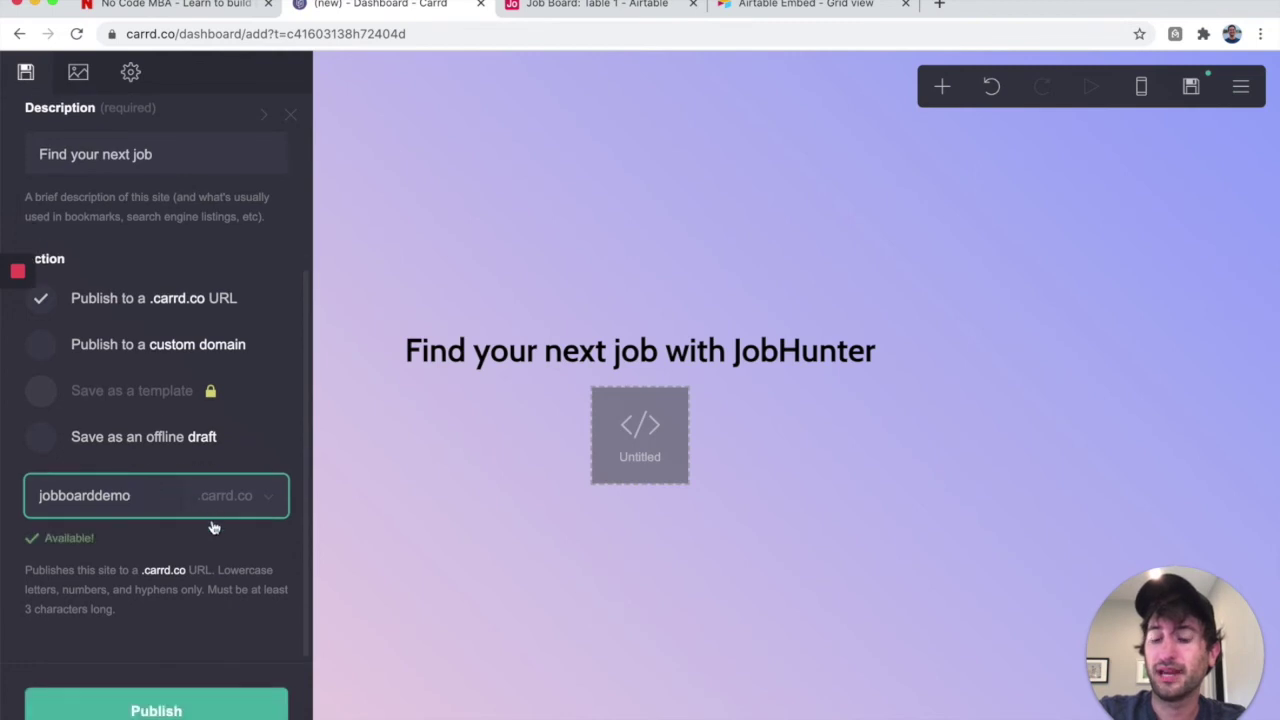
{"action": "left_click", "coordinate": [165, 706]}
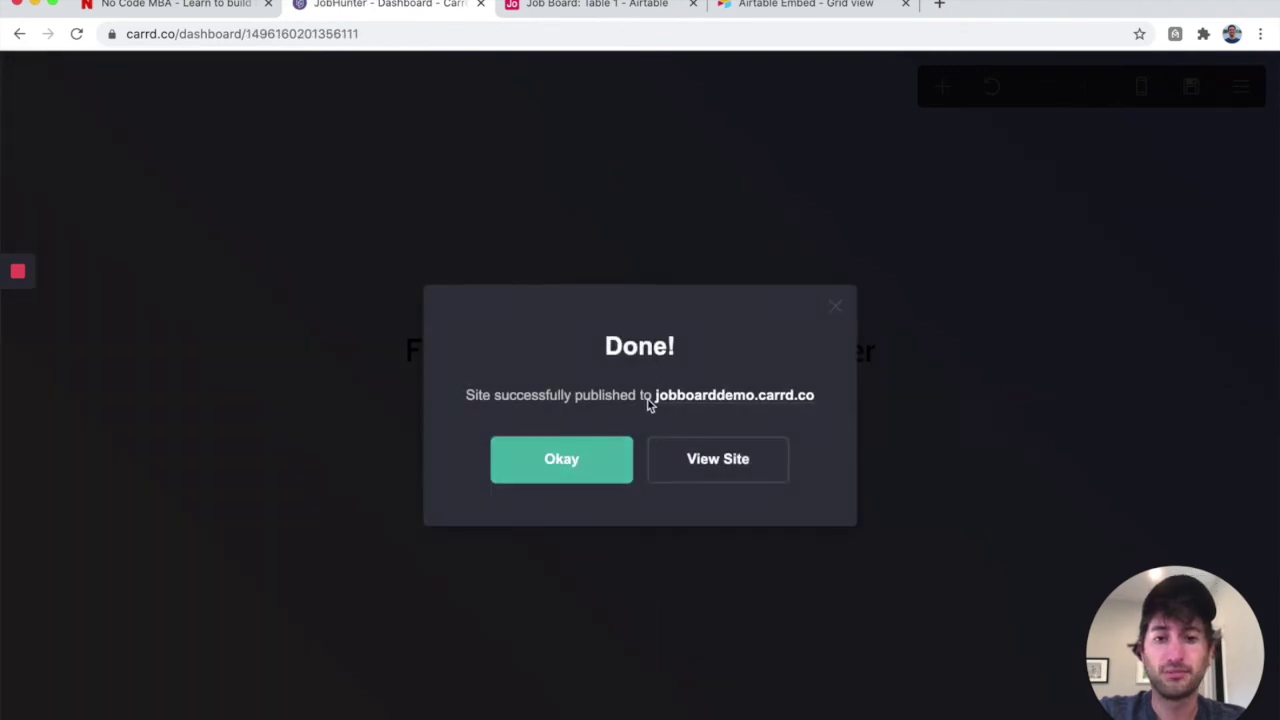
Open the live jobboarddemo.carrd.co site from the Done! dialog's link
{"action": "left_click", "coordinate": [680, 400]}
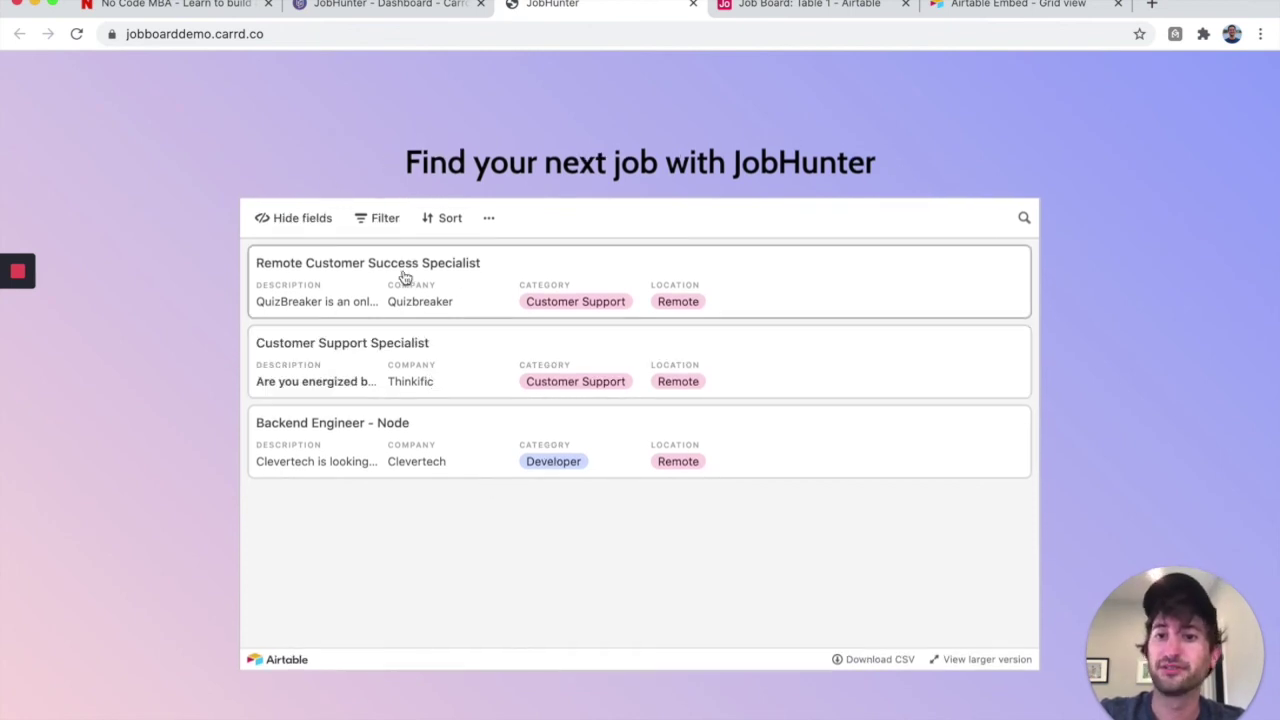
Check the board's Filter and Sort menus, then follow the Remote Customer Success Specialist apply link
{"action": "left_click", "coordinate": [380, 219]}
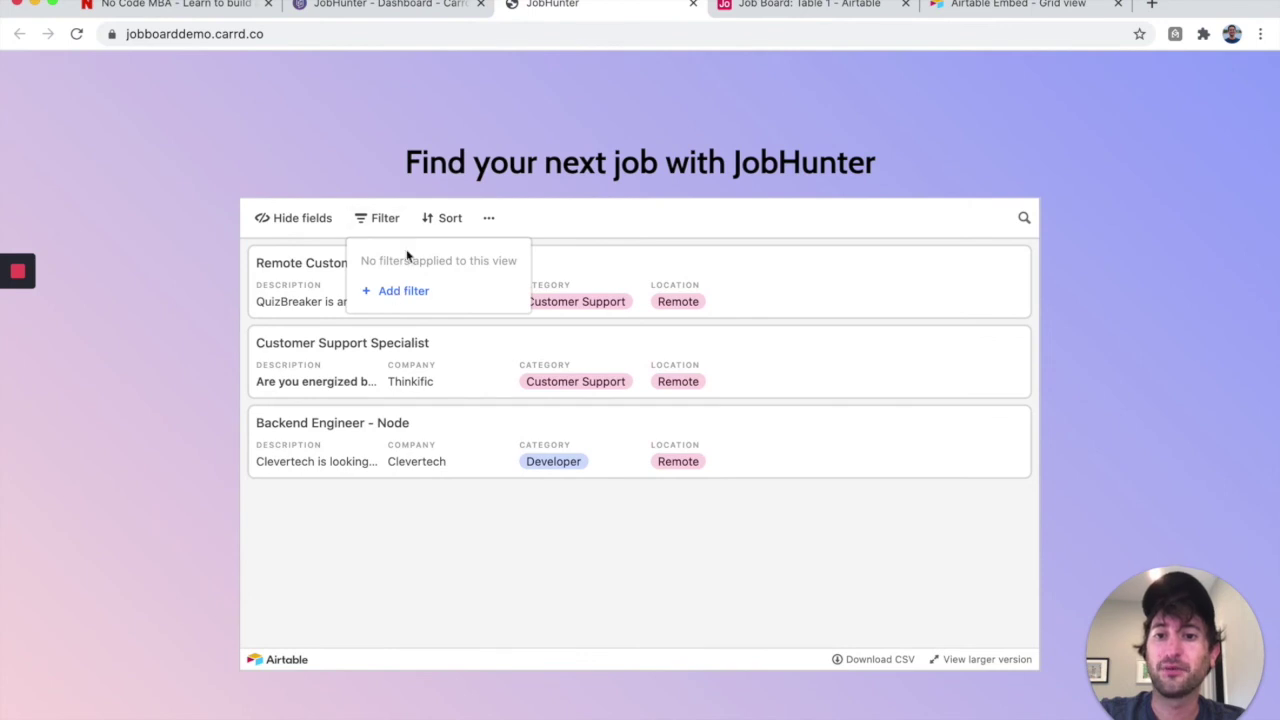
{"action": "left_click", "coordinate": [444, 218]}
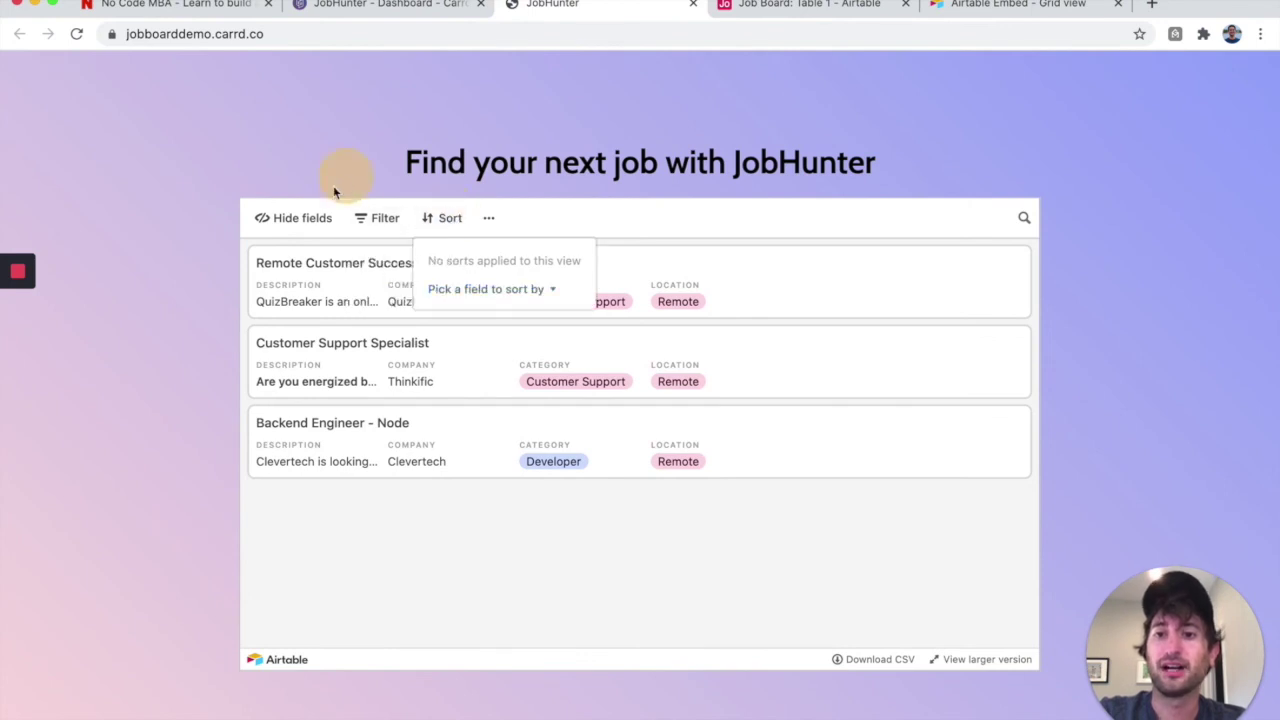
{"action": "left_click", "coordinate": [381, 292]}
{"action": "scroll", "coordinate": [500, 380], "scroll_direction": "down", "scroll_amount": 10}
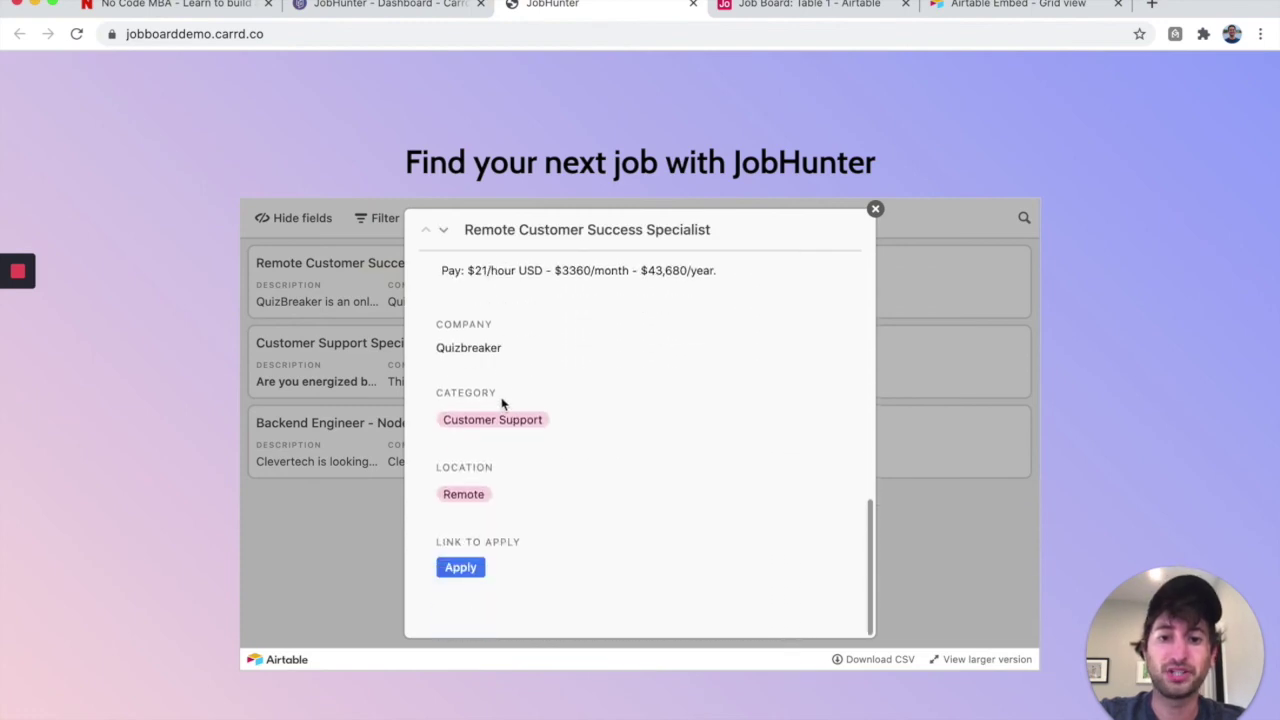
{"action": "left_click", "coordinate": [460, 567]}
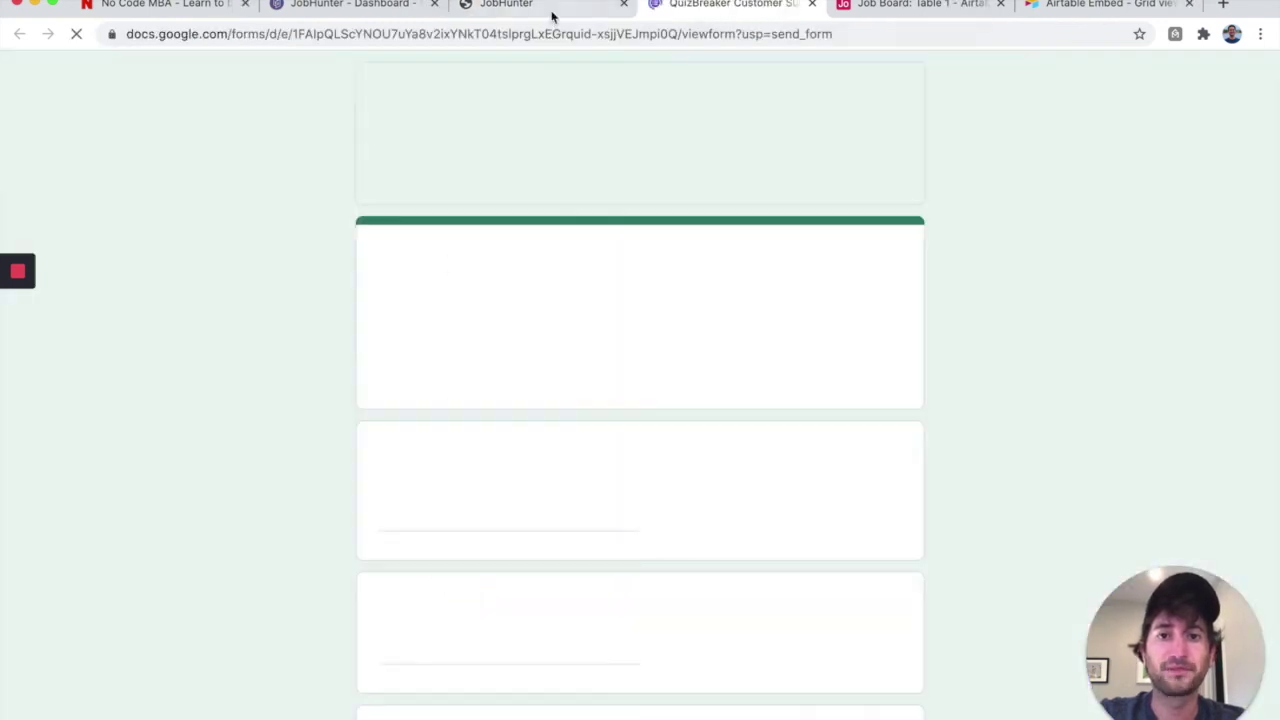
Back on the JobHunter tab, close the expanded job record to show all three cards
{"action": "left_click", "coordinate": [551, 16]}
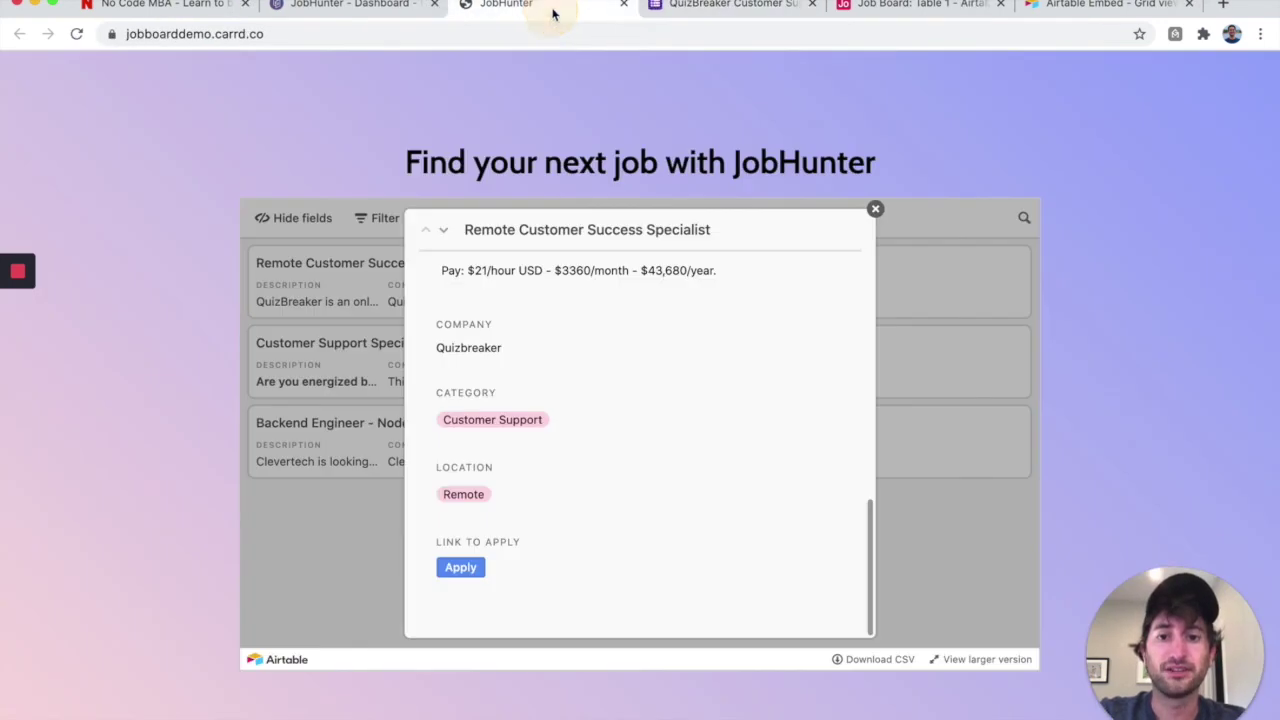
{"action": "scroll", "coordinate": [579, 390], "scroll_direction": "up", "scroll_amount": 10}
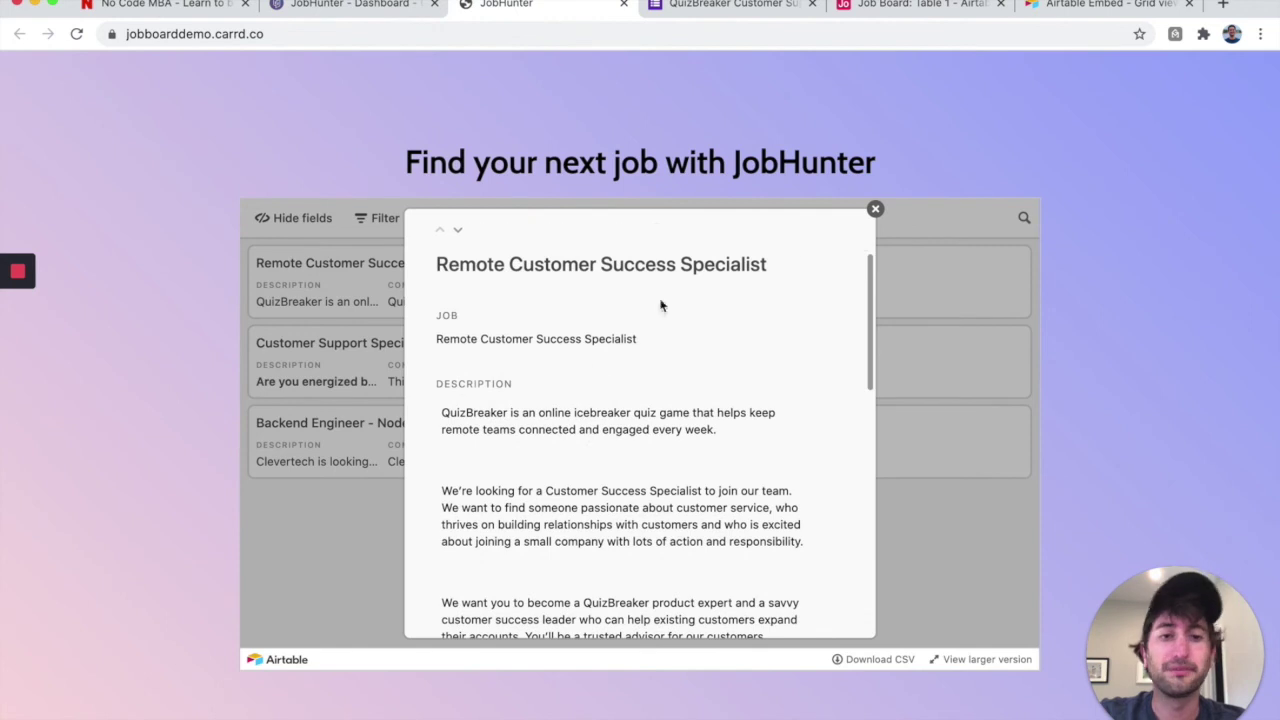
{"action": "left_click", "coordinate": [875, 209]}
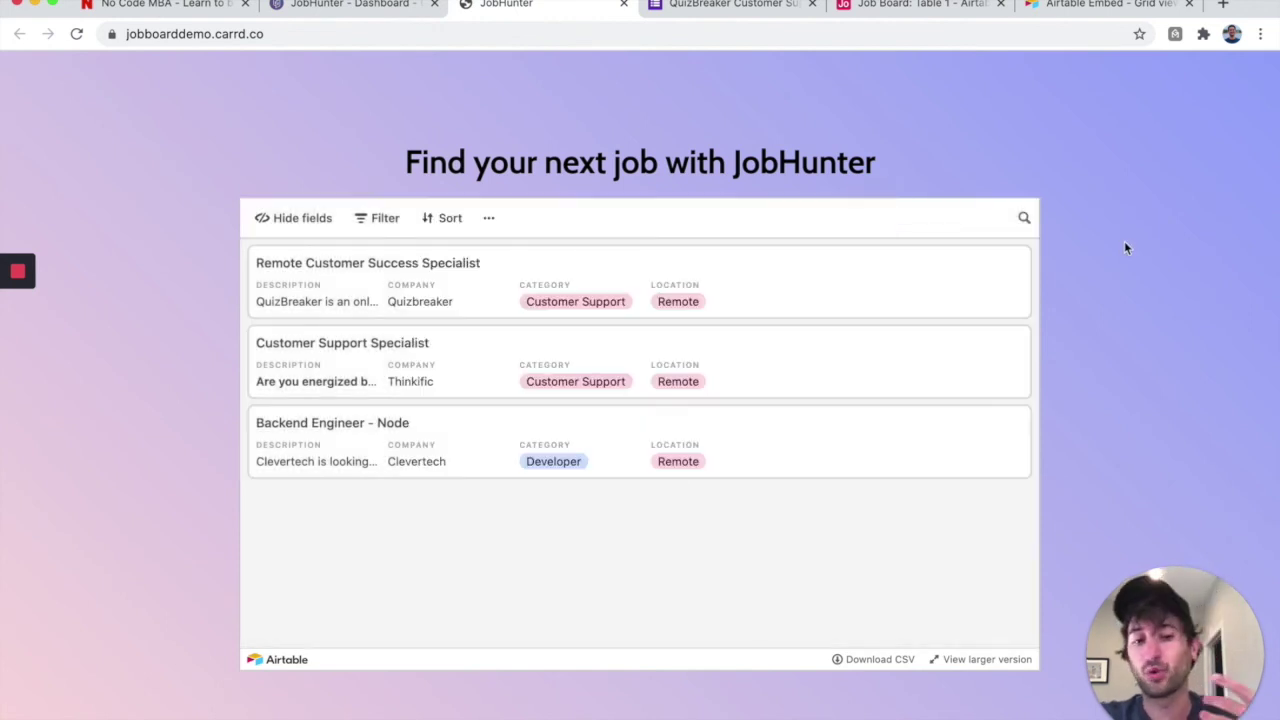